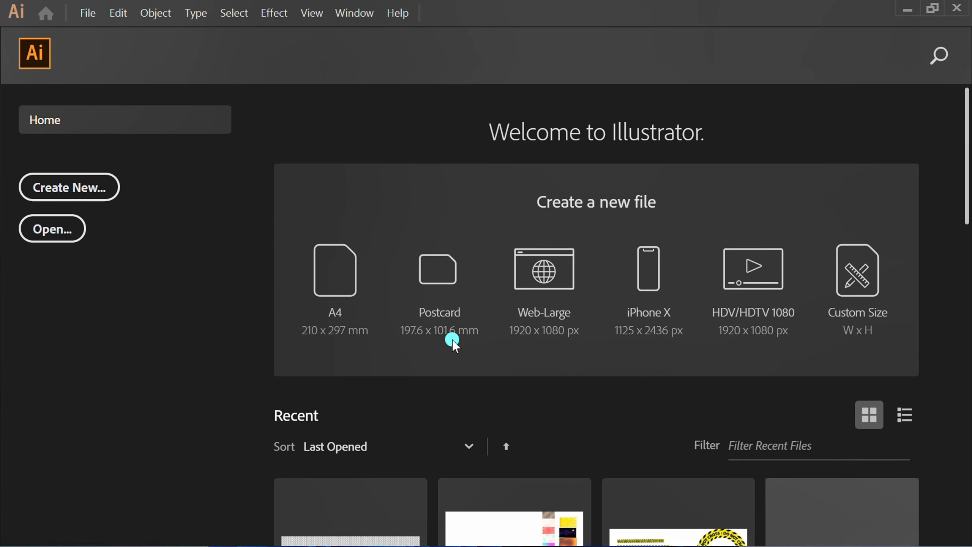
# Step: Create the 1000 x 1000 px document and draw a rectangle covering the whole artboard
pyautogui.click(452, 340)
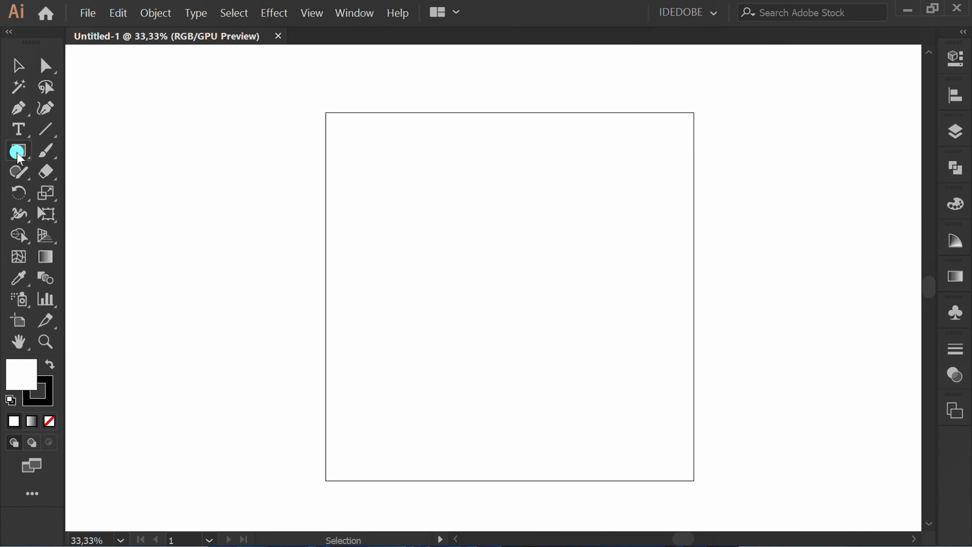
pyautogui.moveTo(17, 154); pyautogui.dragTo(103, 151)
pyautogui.moveTo(326, 113); pyautogui.dragTo(693, 480)
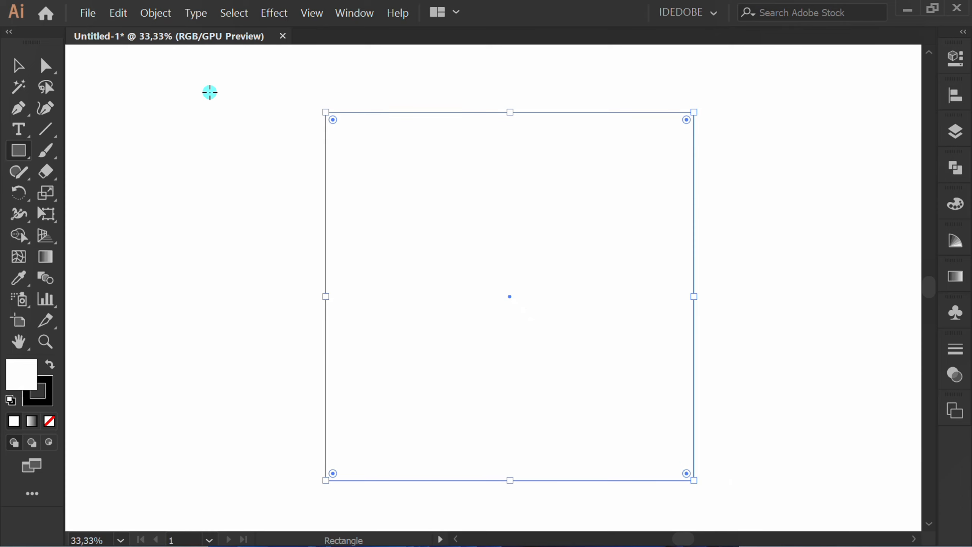
# Step: Offset the rectangle's path by -60 px with miter joins to make a smaller square inside it
pyautogui.click(153, 13)
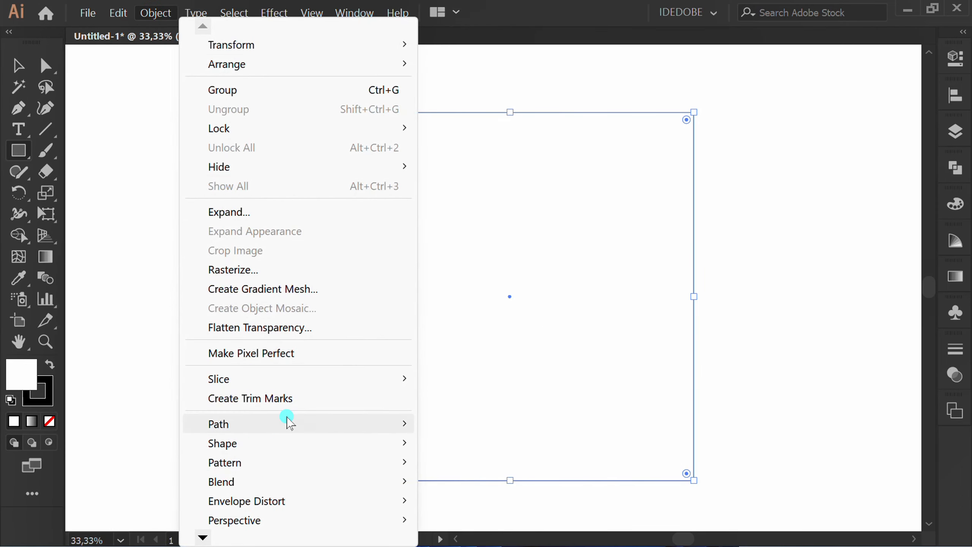
pyautogui.moveTo(312, 423)
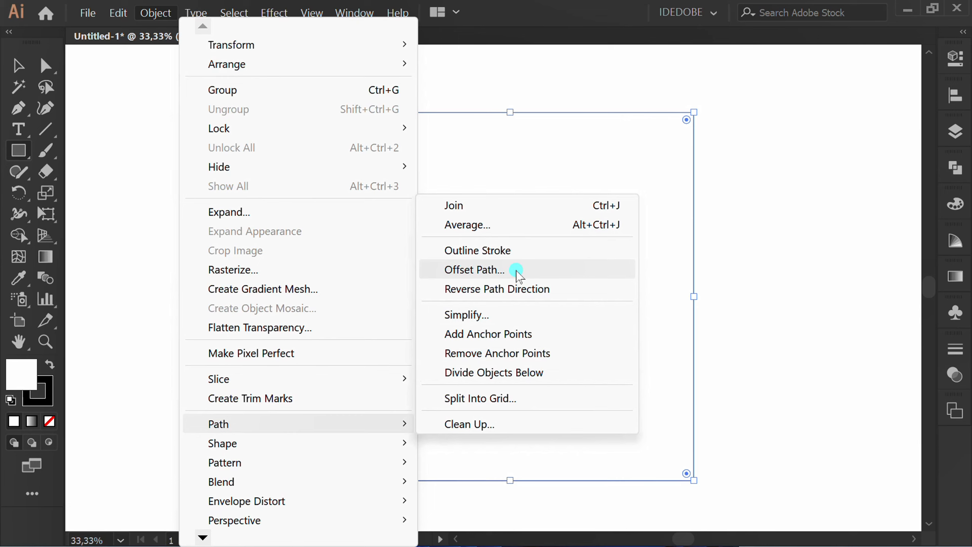
pyautogui.click(545, 270)
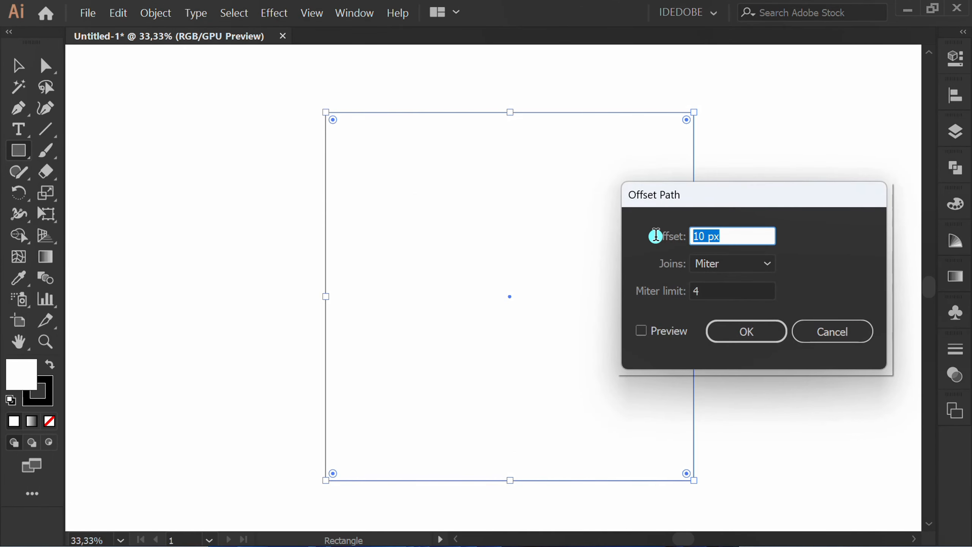
pyautogui.write('-60')
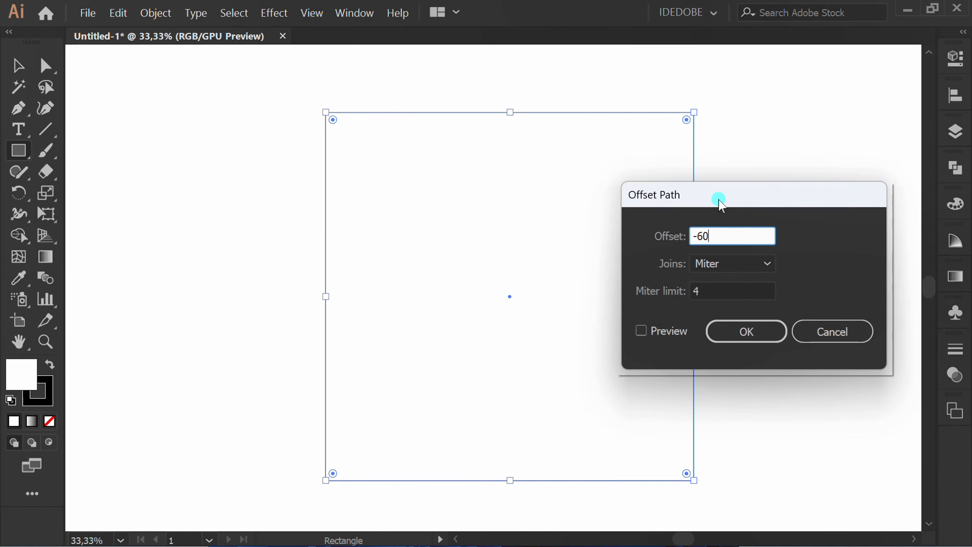
pyautogui.click(641, 329)
pyautogui.click(746, 332)
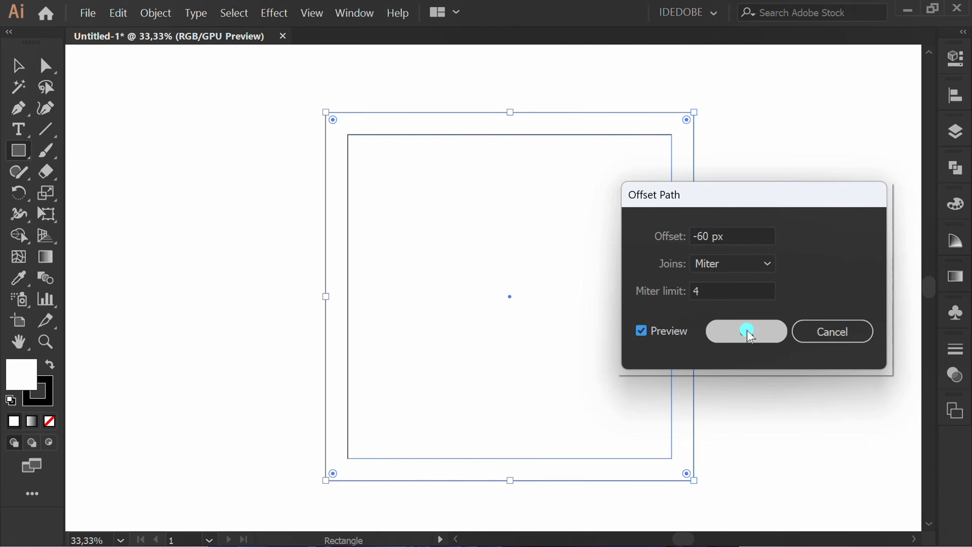
# Step: Delete the original artboard-sized rectangle, keeping the inner offset square
pyautogui.press('v')
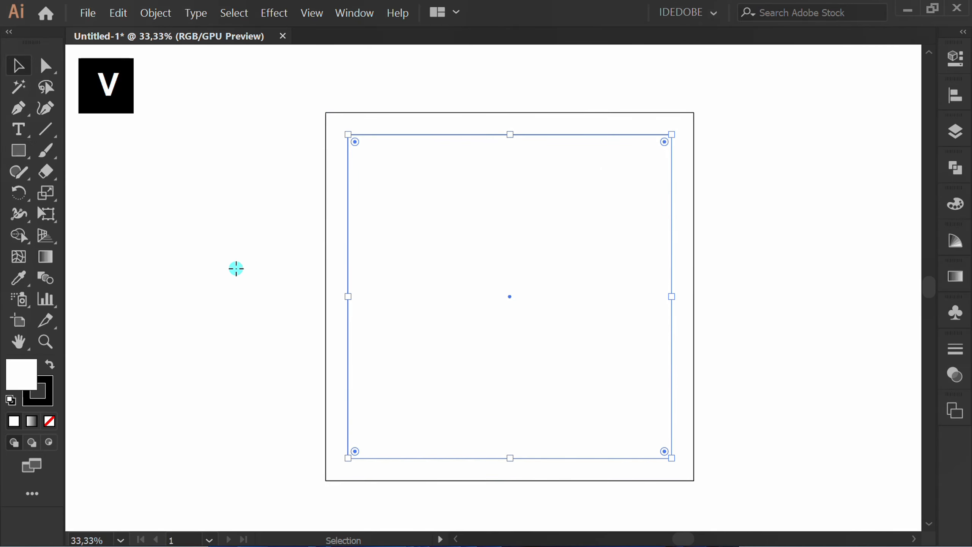
pyautogui.click(338, 94)
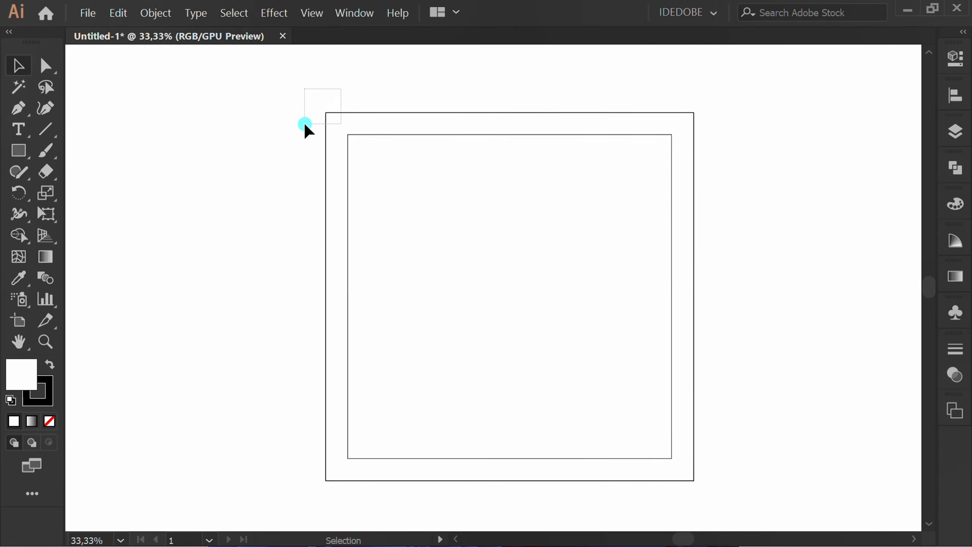
pyautogui.moveTo(305, 125); pyautogui.dragTo(300, 132)
pyautogui.press('Delete')
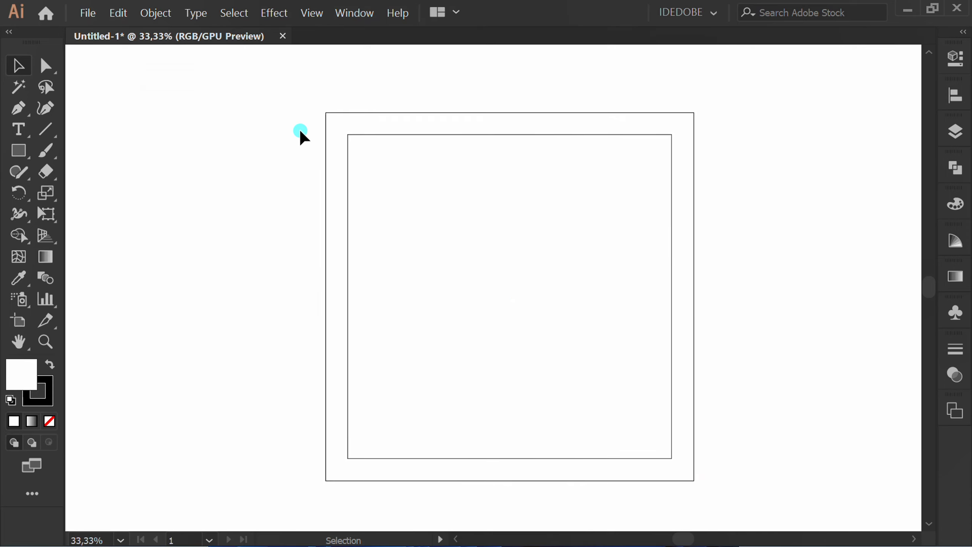
# Step: Convert the inner offset square into guides
pyautogui.moveTo(498, 187); pyautogui.dragTo(482, 228)
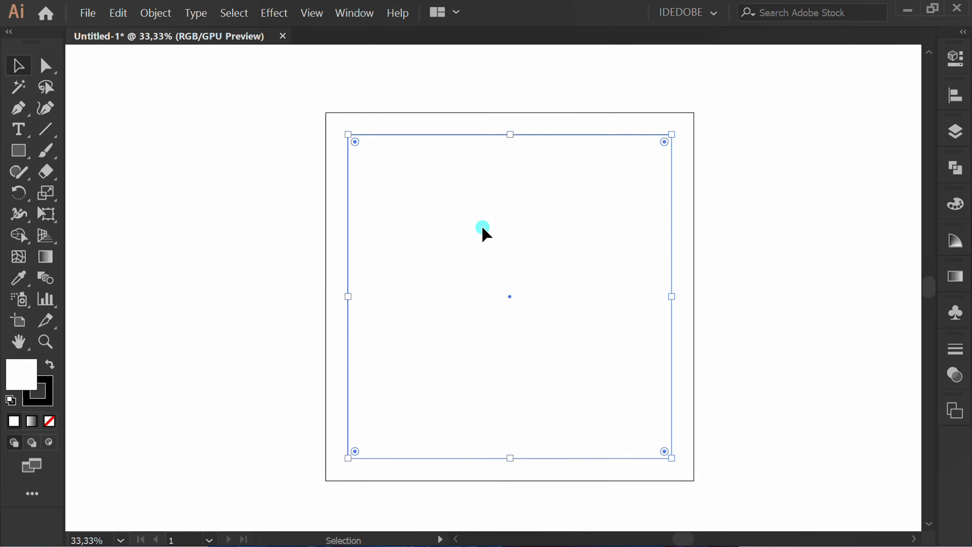
pyautogui.rightClick(409, 164)
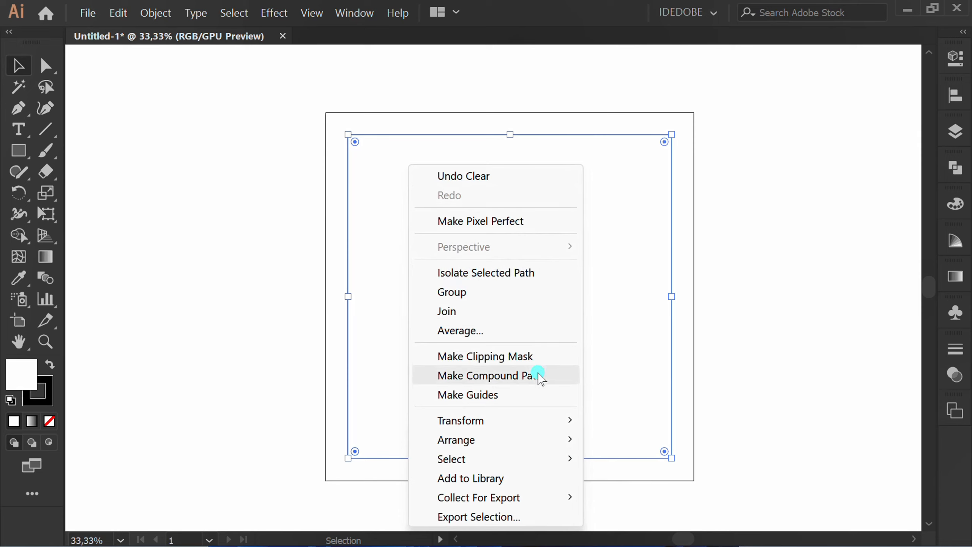
pyautogui.click(501, 395)
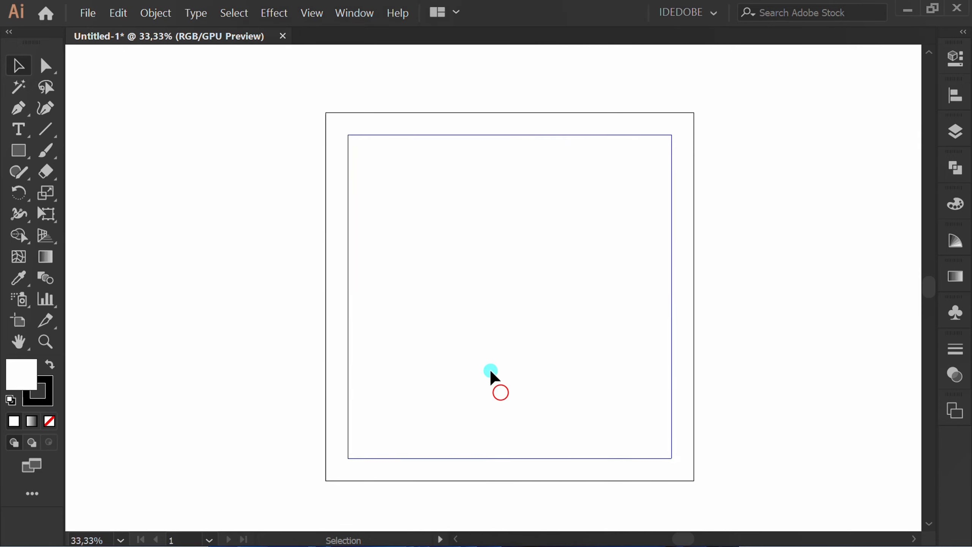
# Step: Draw a rectangle inside the guides, ending at the lower-right guide corner and leaving a gap above and to its left
pyautogui.moveTo(29, 162); pyautogui.dragTo(89, 153)
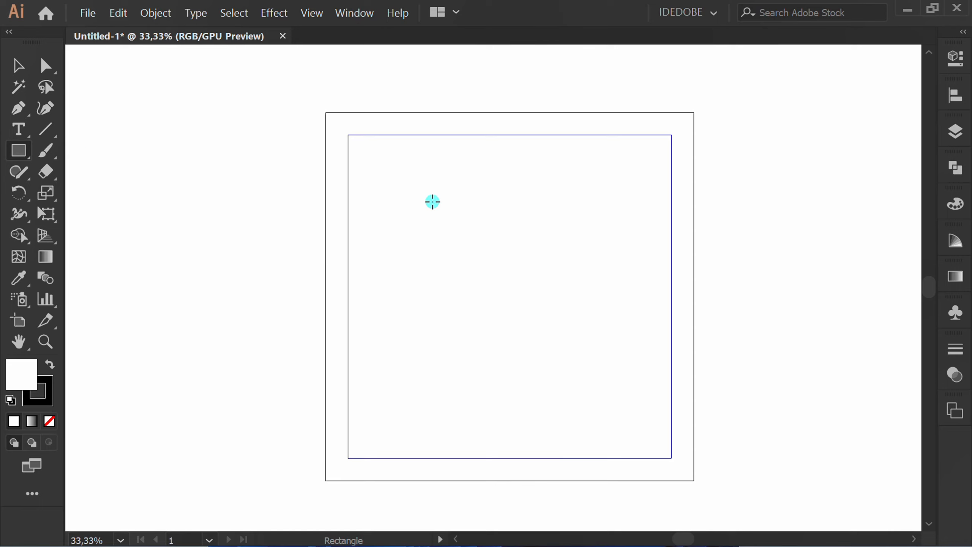
pyautogui.moveTo(432, 201); pyautogui.dragTo(671, 458)
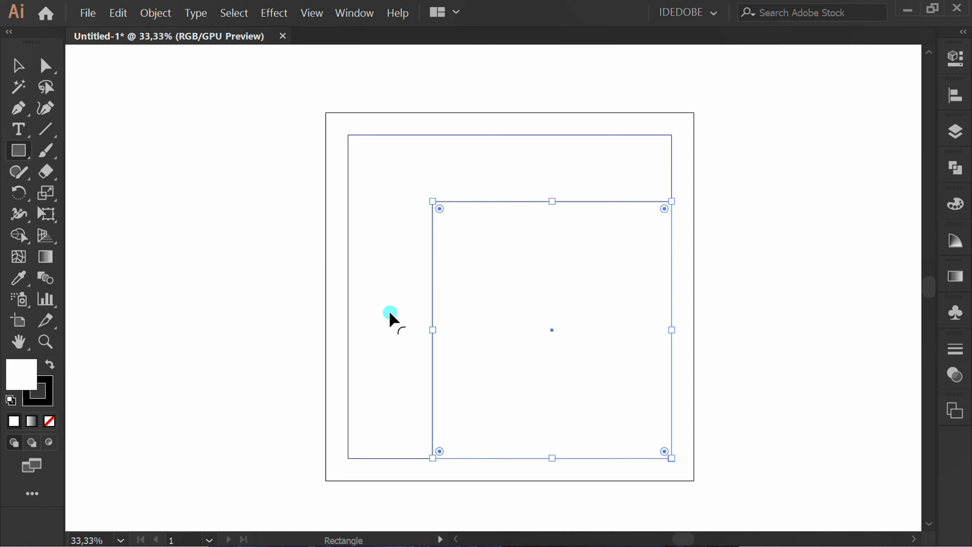
pyautogui.press('v')
pyautogui.click(293, 313)
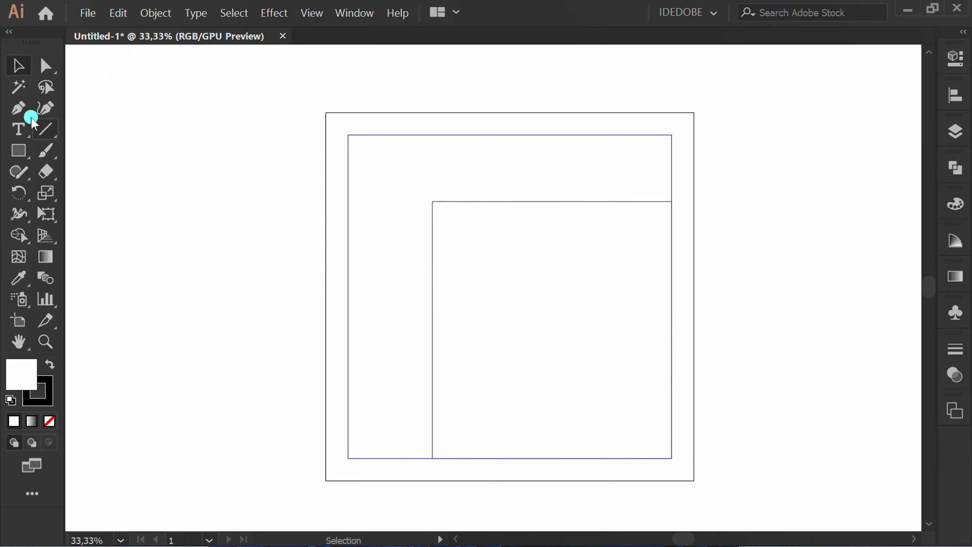
# Step: Draw an open six-point zigzag Pen path down the left part of the rectangle, starting above its upper edge and ending below its lower edge
pyautogui.click(18, 107)
pyautogui.click(107, 108)
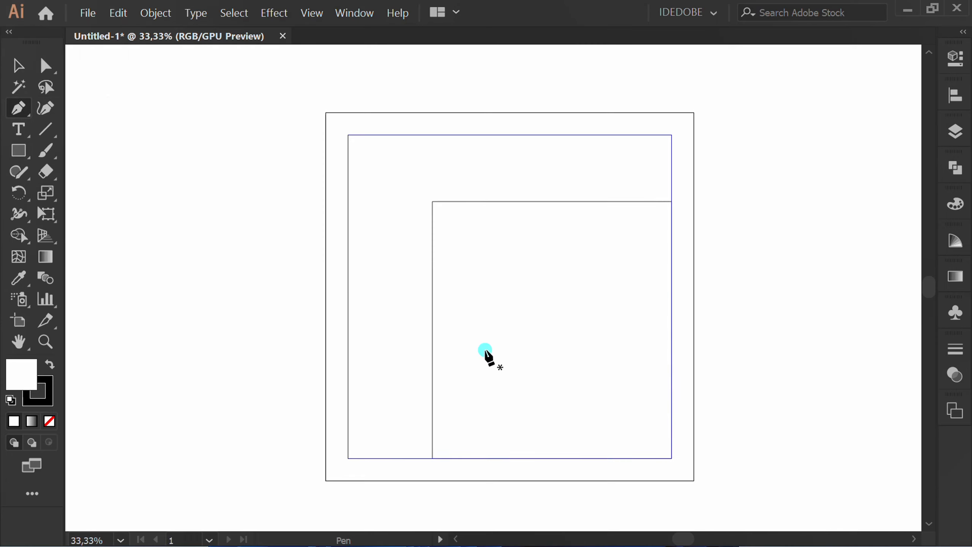
pyautogui.scroll(1, 527, 379)
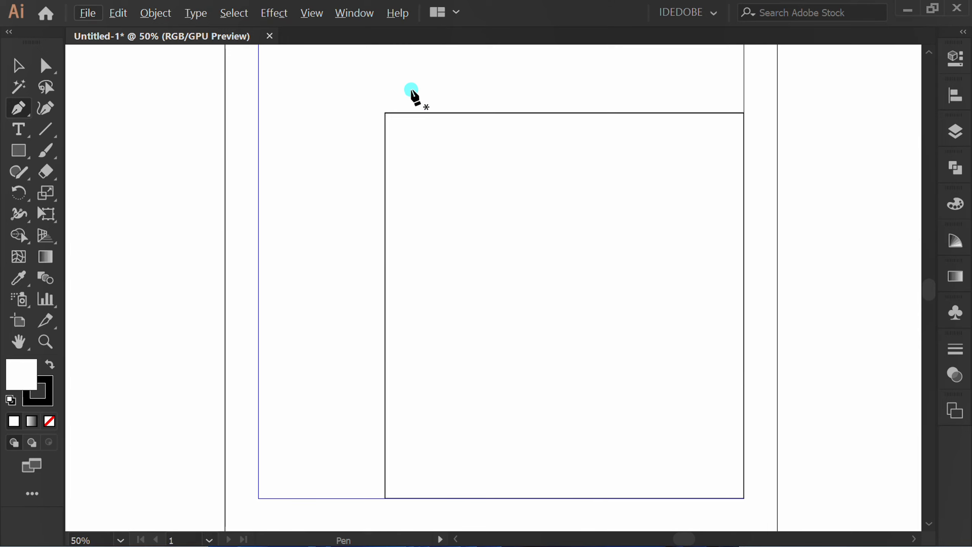
pyautogui.click(431, 89)
pyautogui.click(478, 203)
pyautogui.click(474, 236)
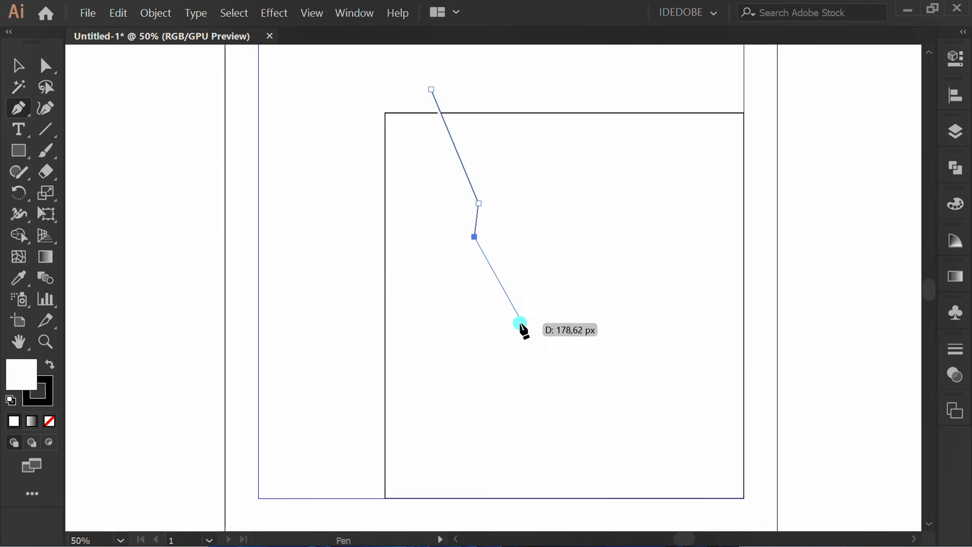
pyautogui.click(520, 322)
pyautogui.click(475, 457)
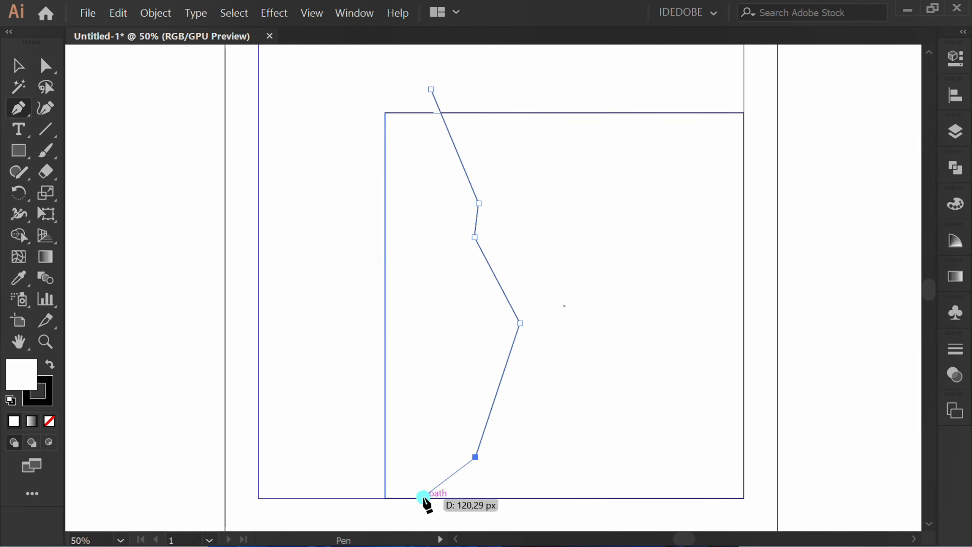
pyautogui.click(389, 512)
pyautogui.press('Escape')
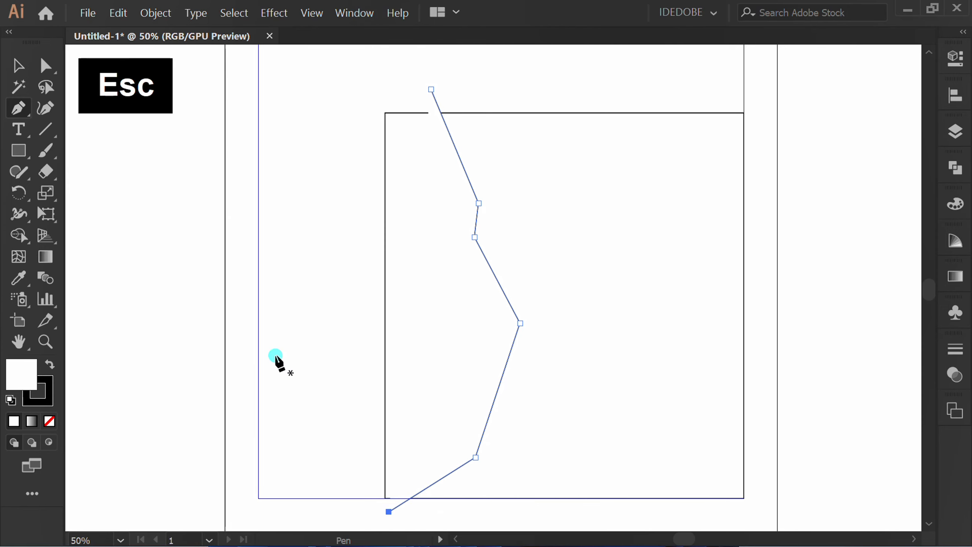
# Step: Set the zigzag path's stroke weight to 20 pt
pyautogui.hscroll(2, 694, 232)
pyautogui.click(954, 58)
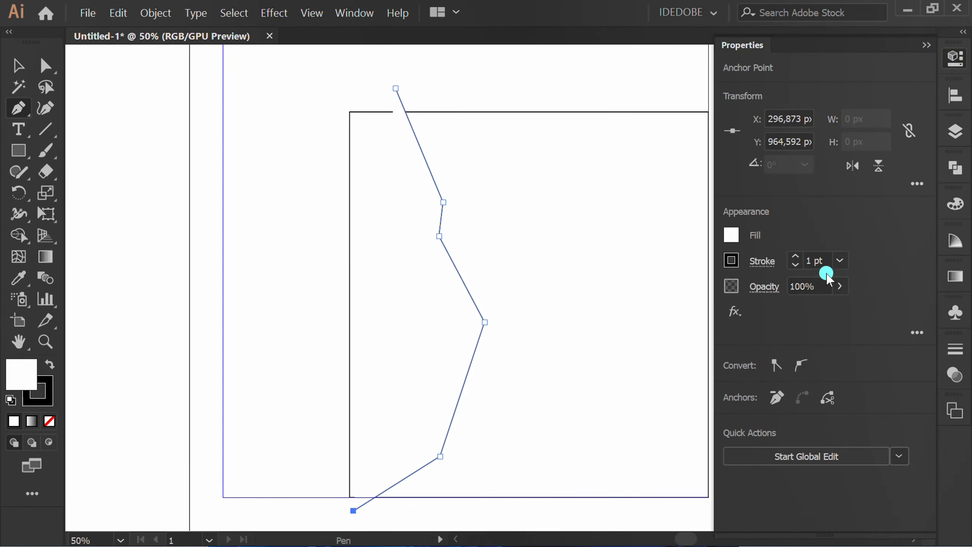
pyautogui.scroll(13, 822, 262)
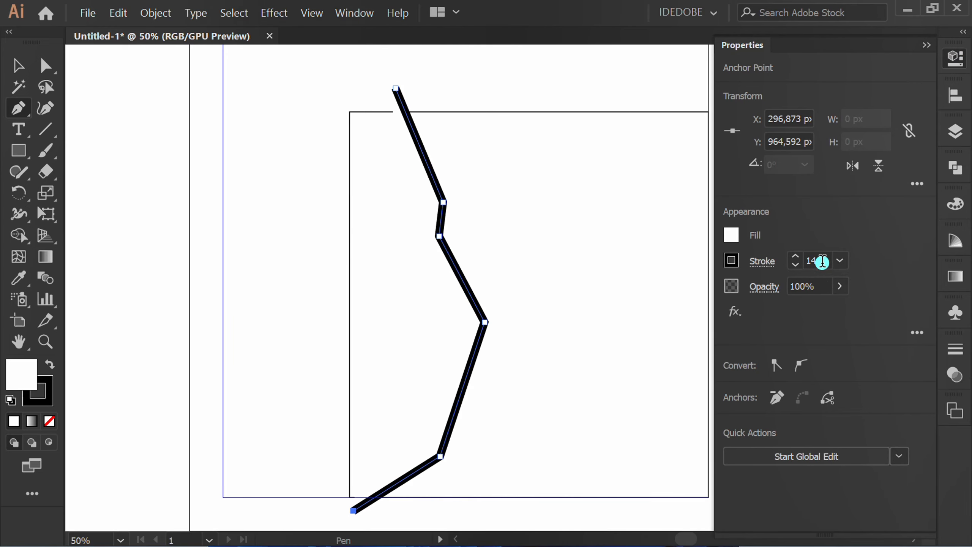
pyautogui.scroll(4, 822, 261)
pyautogui.scroll(3, 822, 262)
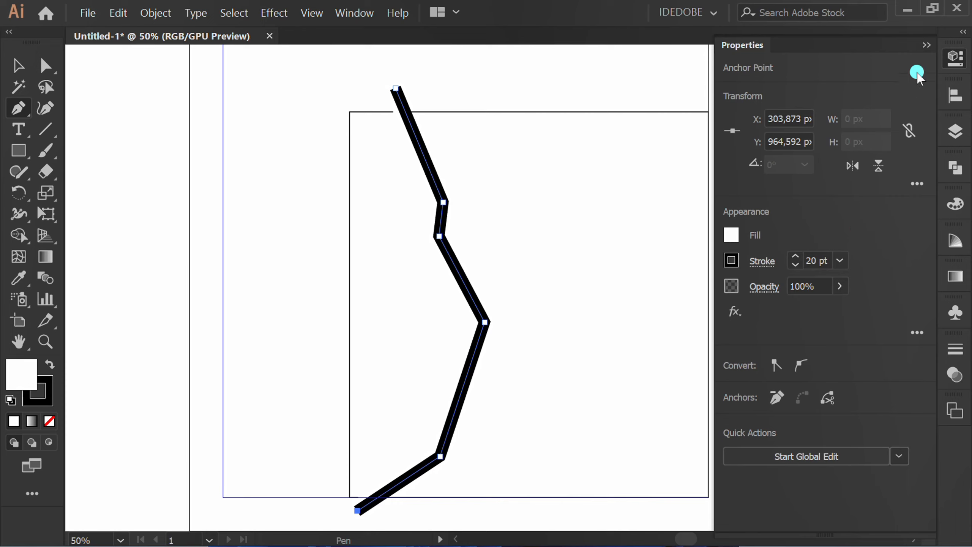
pyautogui.click(926, 44)
# Step: Nudge the zigzag path left until its lower end passes the rectangle's left edge, and remove its fill
pyautogui.press('v')
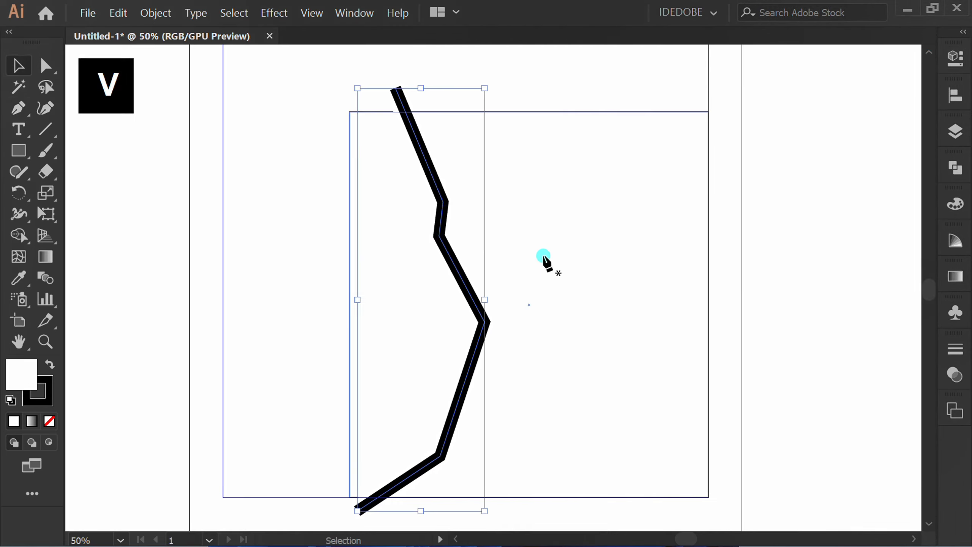
pyautogui.click(253, 285)
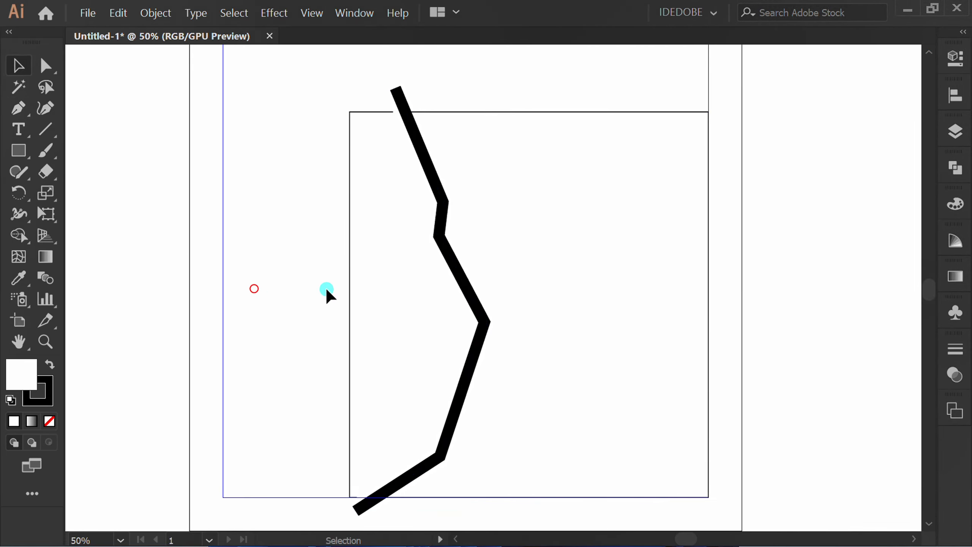
pyautogui.click(454, 262)
pyautogui.click(452, 266)
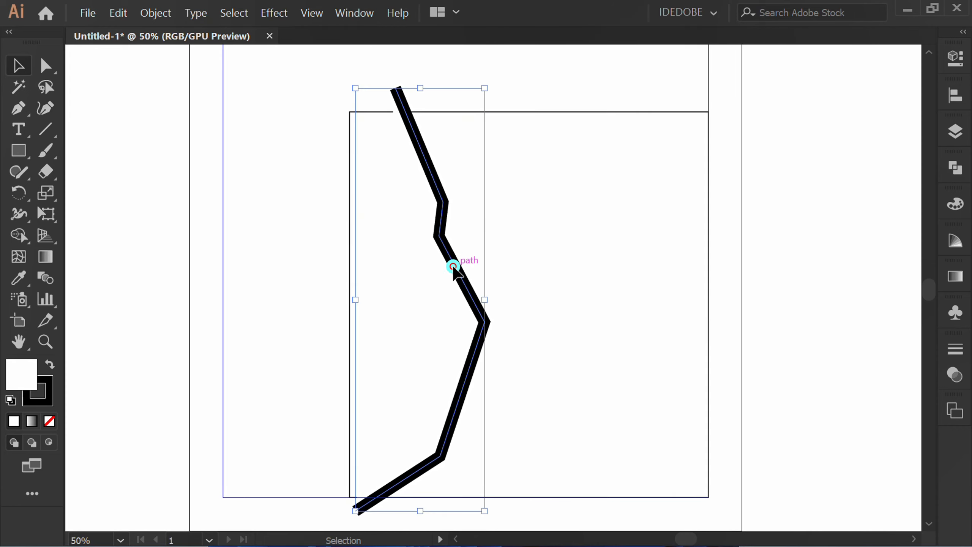
pyautogui.press('Left')
pyautogui.press('Left')
pyautogui.press('Left')
pyautogui.press('Left')
pyautogui.press('Left')
pyautogui.press('Left')
pyautogui.press('Left')
pyautogui.press('Left')
pyautogui.press('Left')
pyautogui.press('Left')
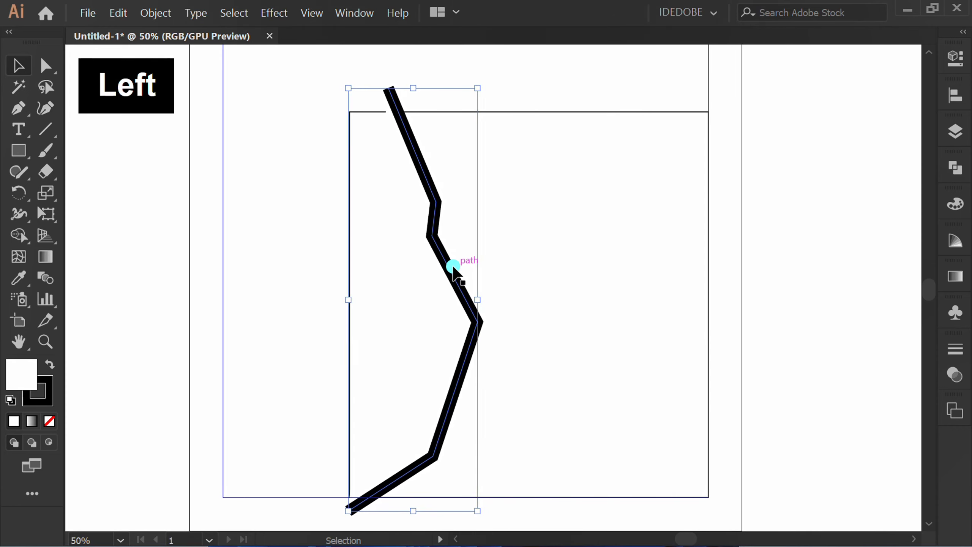
pyautogui.press('Left')
pyautogui.press('Left')
pyautogui.press('Left')
pyautogui.press('Left')
pyautogui.press('Left')
pyautogui.press('Left')
pyautogui.press('Left')
pyautogui.press('Left')
pyautogui.press('Left')
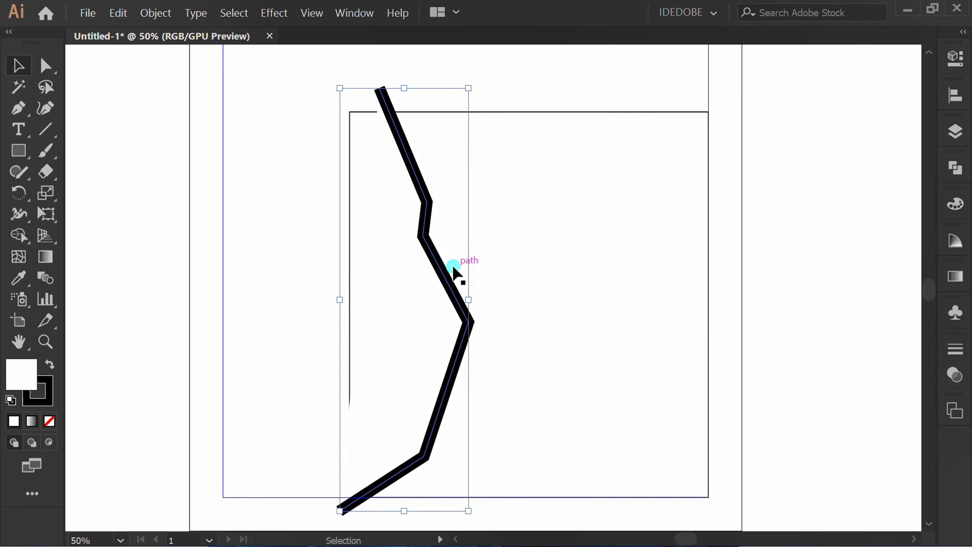
pyautogui.press('/')
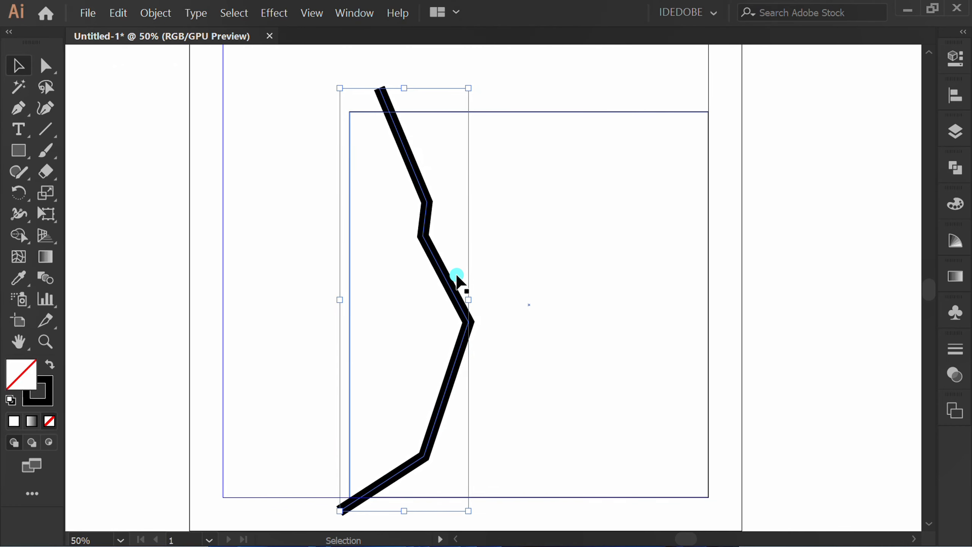
# Step: Expand the zigzag path's fill and stroke into a shape, and swap its fill and stroke to leave only an outline
pyautogui.click(156, 13)
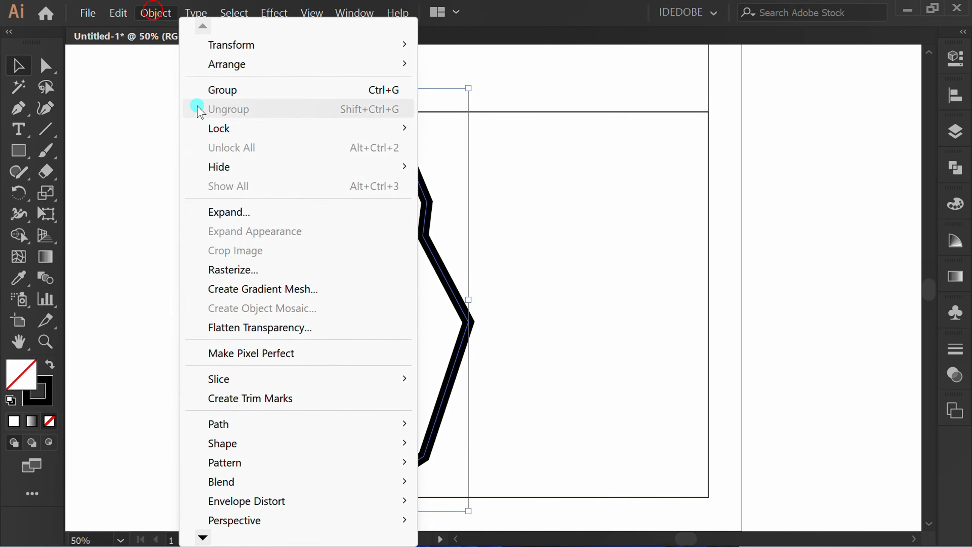
pyautogui.click(275, 216)
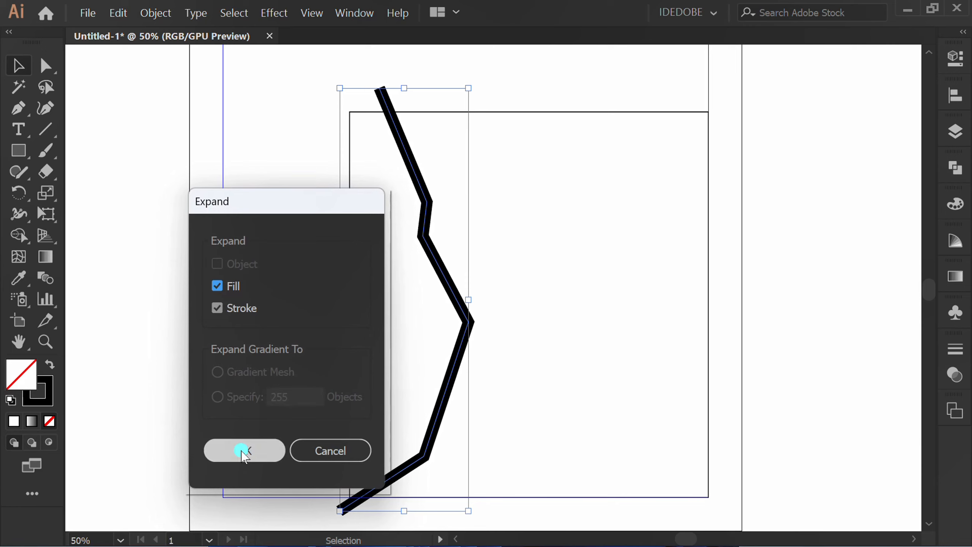
pyautogui.click(243, 451)
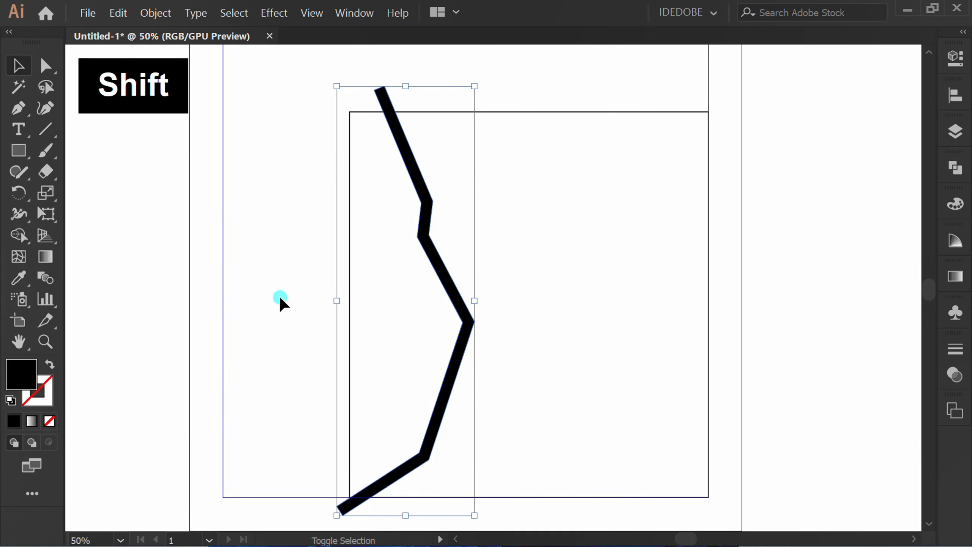
pyautogui.hotkey('shift', 'x')
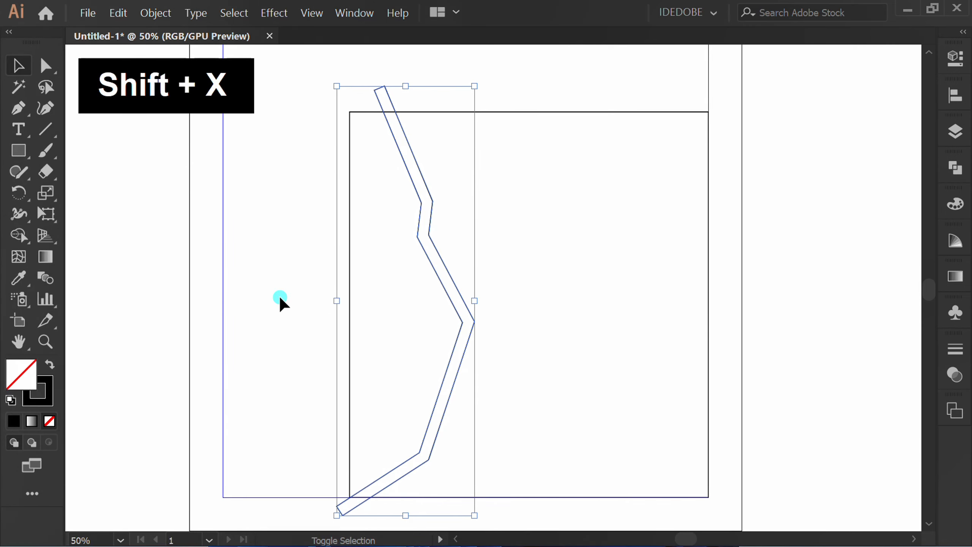
pyautogui.click(141, 302)
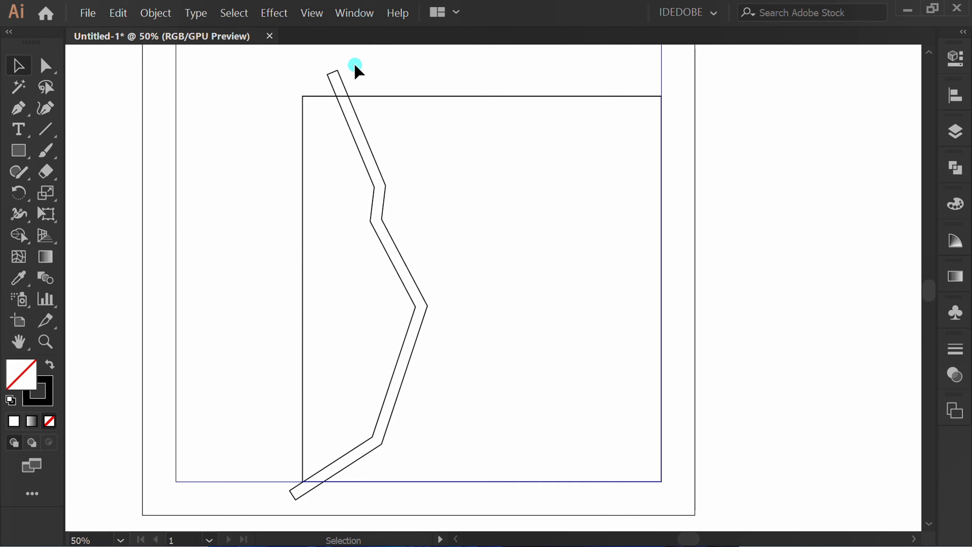
# Step: Apply a Roughen effect to the zigzag band with absolute size 10 px, detail 13/in and corner points
pyautogui.moveTo(354, 63); pyautogui.dragTo(306, 77)
pyautogui.click(272, 13)
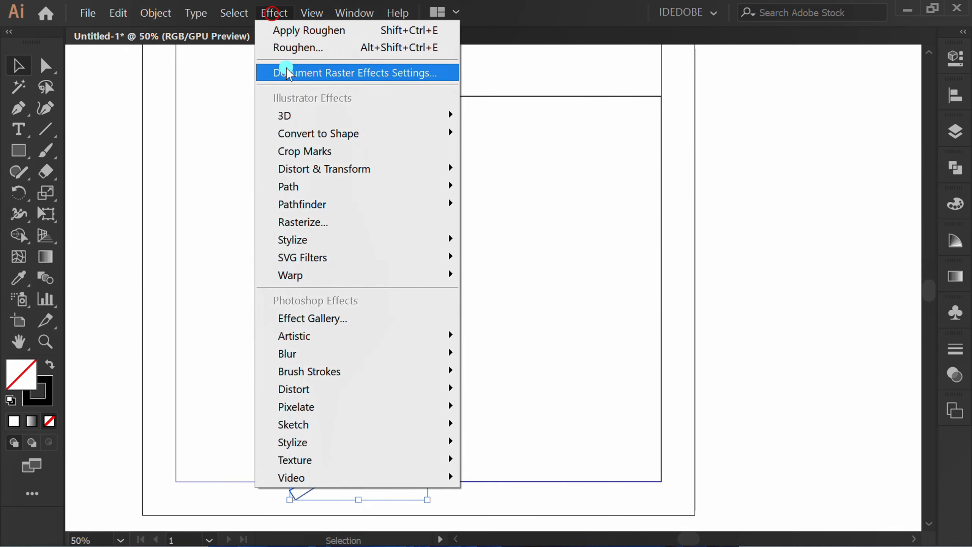
pyautogui.moveTo(412, 169)
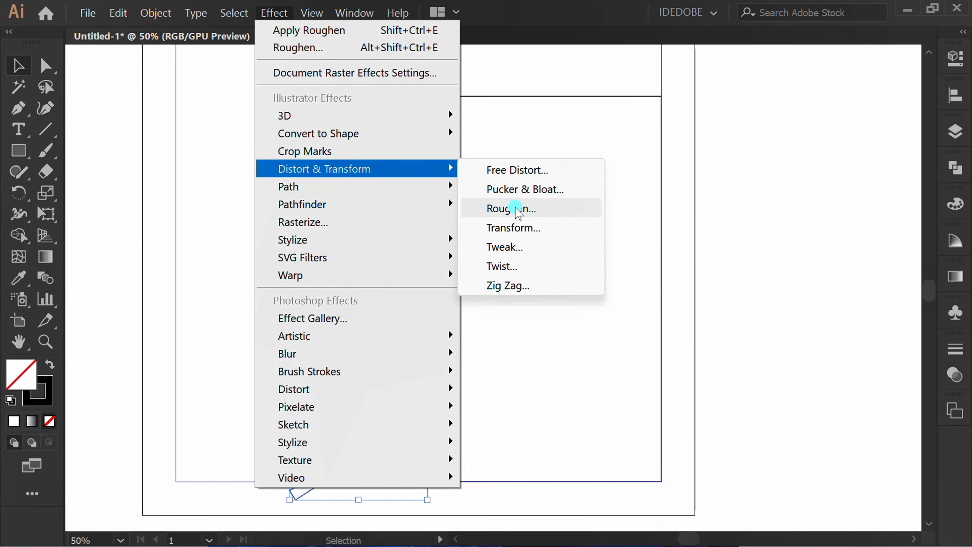
pyautogui.click(547, 208)
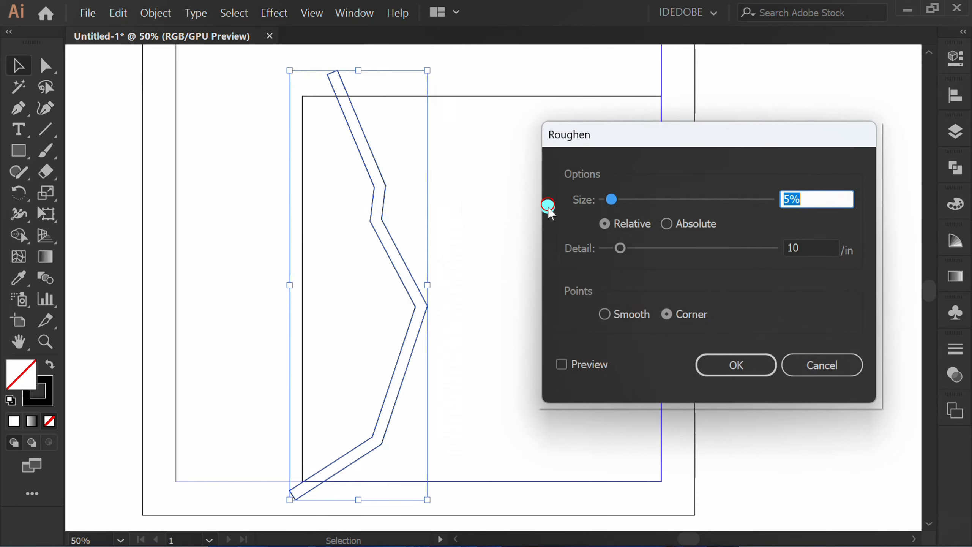
pyautogui.click(563, 364)
pyautogui.click(663, 224)
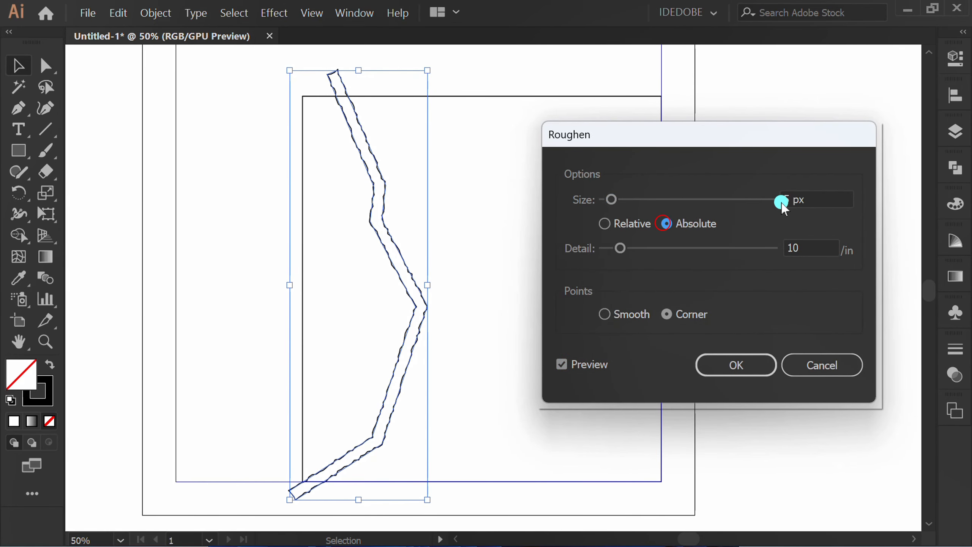
pyautogui.scroll(2, 828, 199)
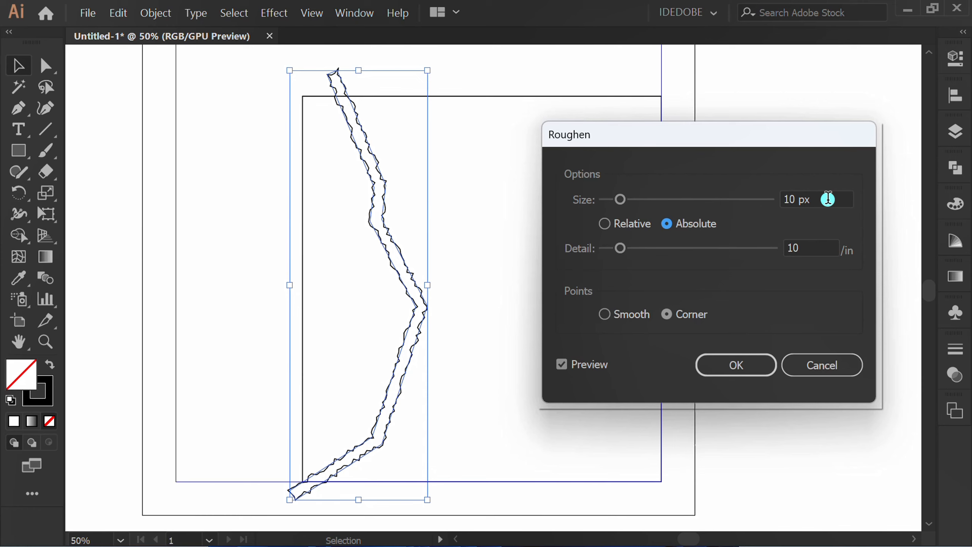
pyautogui.scroll(3, 813, 246)
pyautogui.click(736, 365)
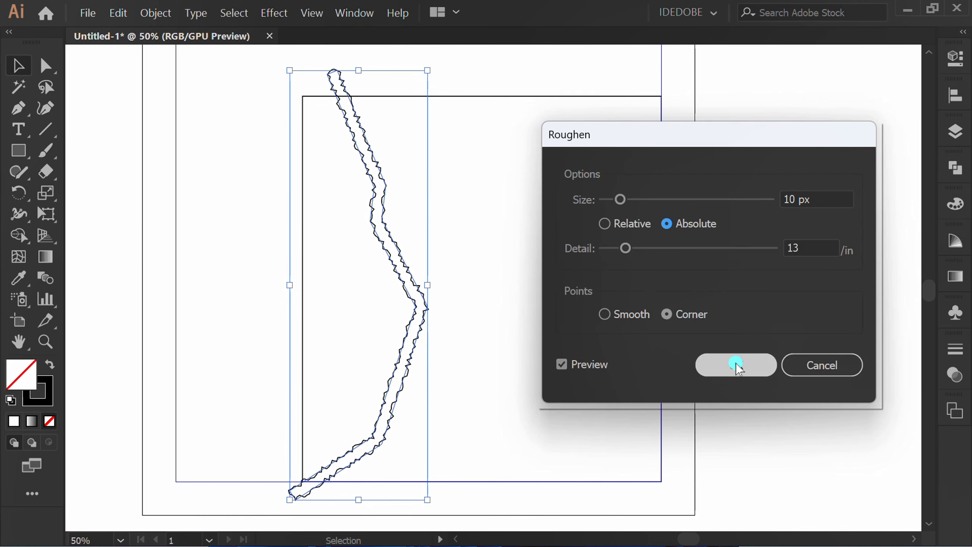
# Step: Move the left anchor of the band's upper bend inward so the band narrows there
pyautogui.press('a')
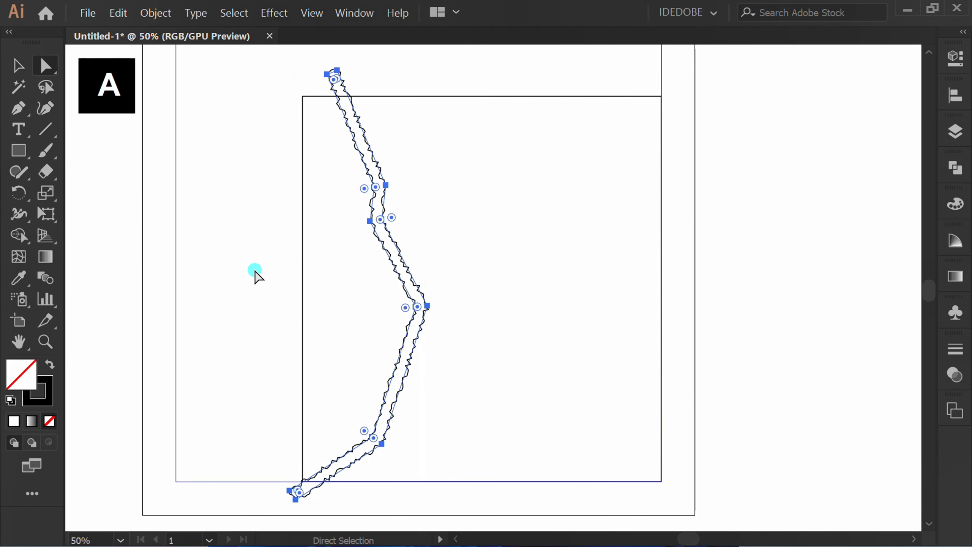
pyautogui.scroll(2, 376, 185)
pyautogui.scroll(3, 428, 243)
pyautogui.click(400, 214)
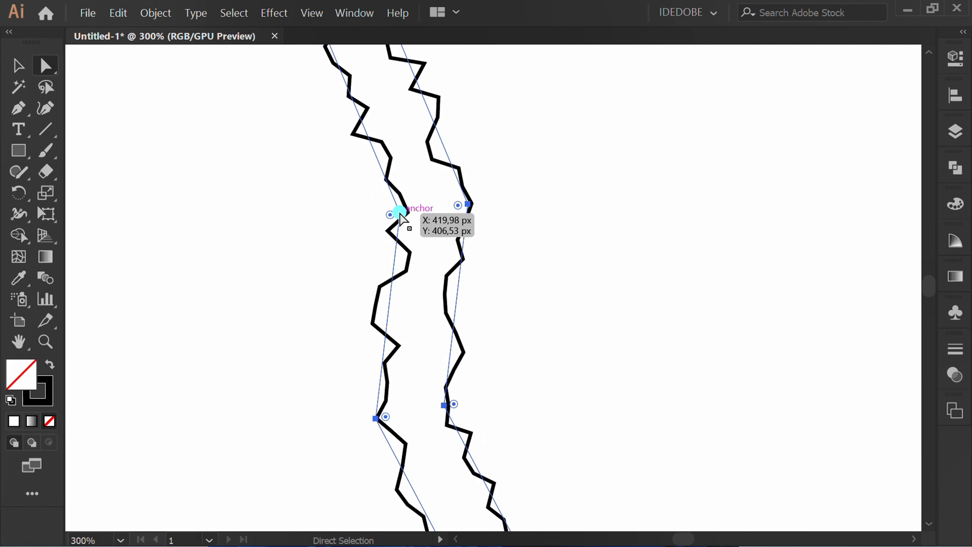
pyautogui.moveTo(399, 213); pyautogui.dragTo(425, 218)
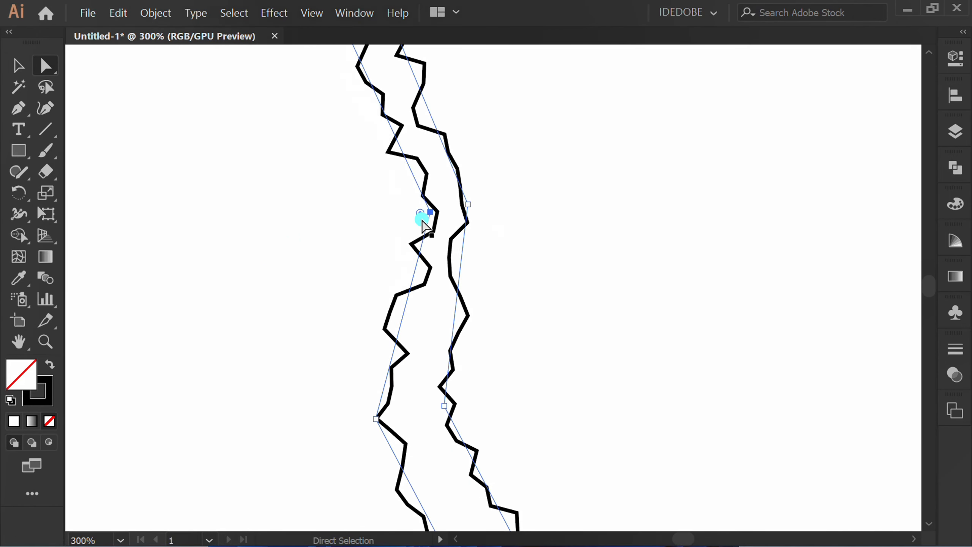
# Step: Shift the left anchor of the band's second bend outward and adjust the outer anchor of its lowest bend
pyautogui.scroll(-4, 425, 217)
pyautogui.scroll(4, 399, 214)
pyautogui.moveTo(481, 227); pyautogui.dragTo(457, 235)
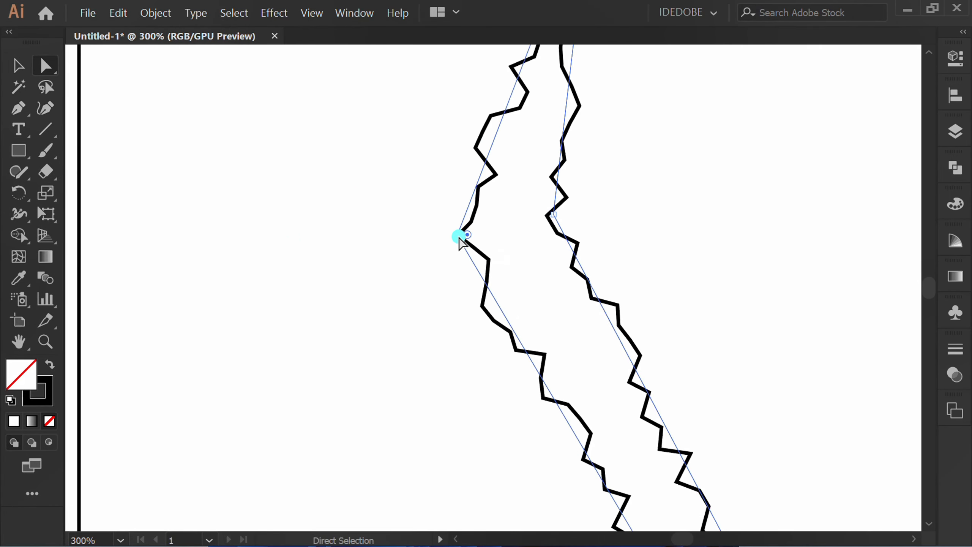
pyautogui.scroll(-3, 401, 162)
pyautogui.scroll(-1, 401, 163)
pyautogui.moveTo(477, 323); pyautogui.dragTo(471, 345)
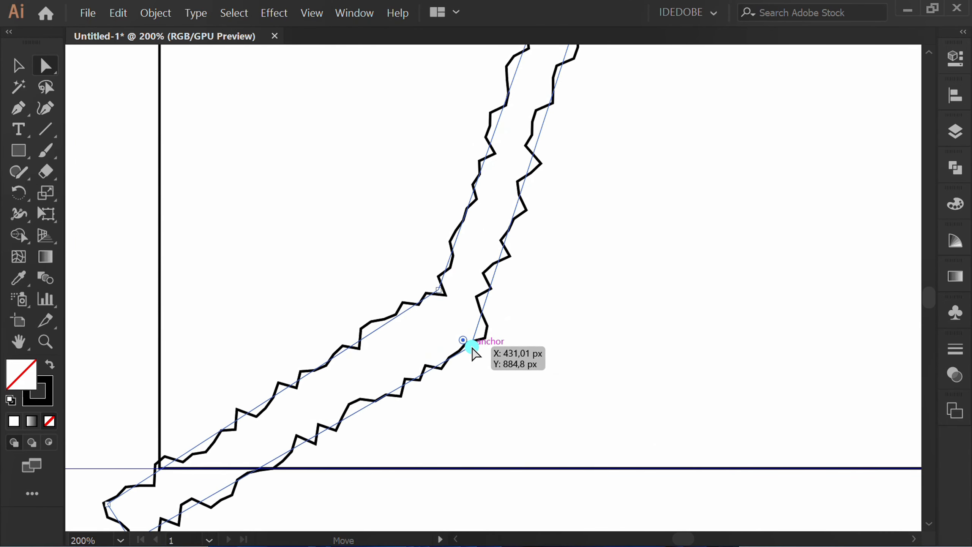
pyautogui.scroll(-4, 281, 291)
# Step: Expand the roughened band's appearance into editable paths and deselect it
pyautogui.press('v')
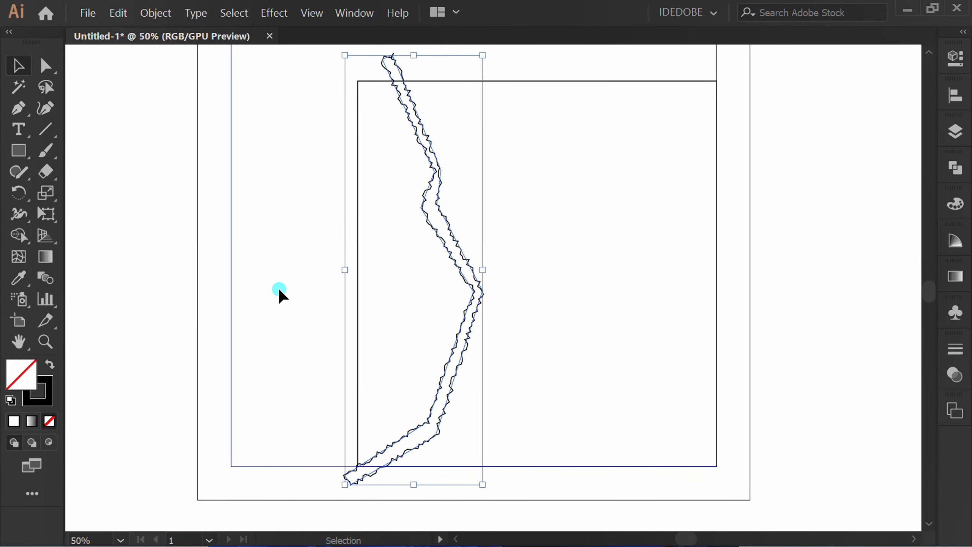
pyautogui.click(278, 287)
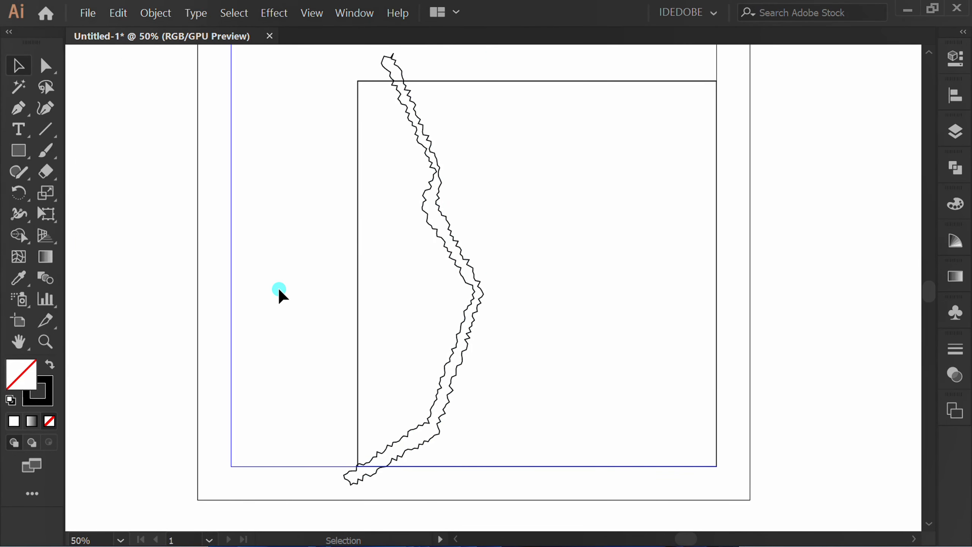
pyautogui.click(437, 181)
pyautogui.click(171, 15)
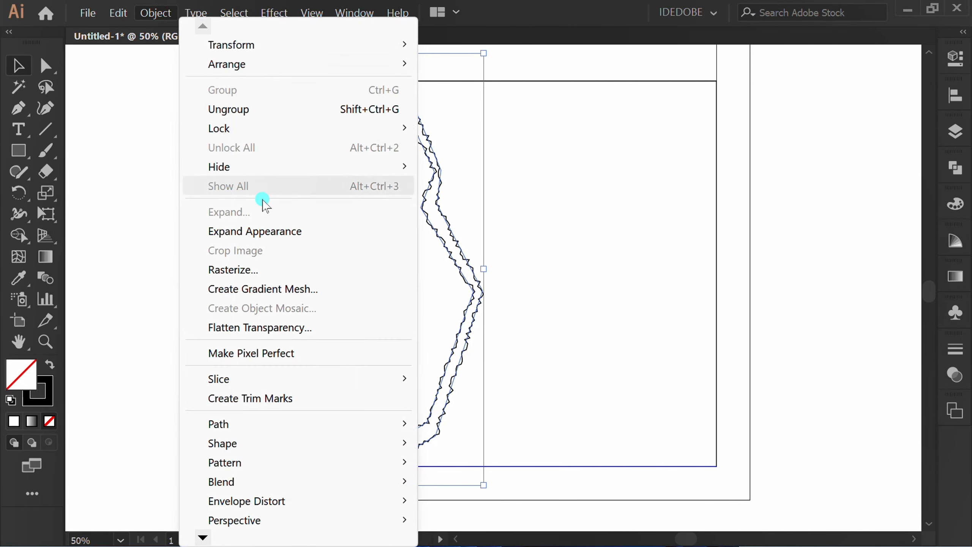
pyautogui.click(308, 231)
pyautogui.click(296, 331)
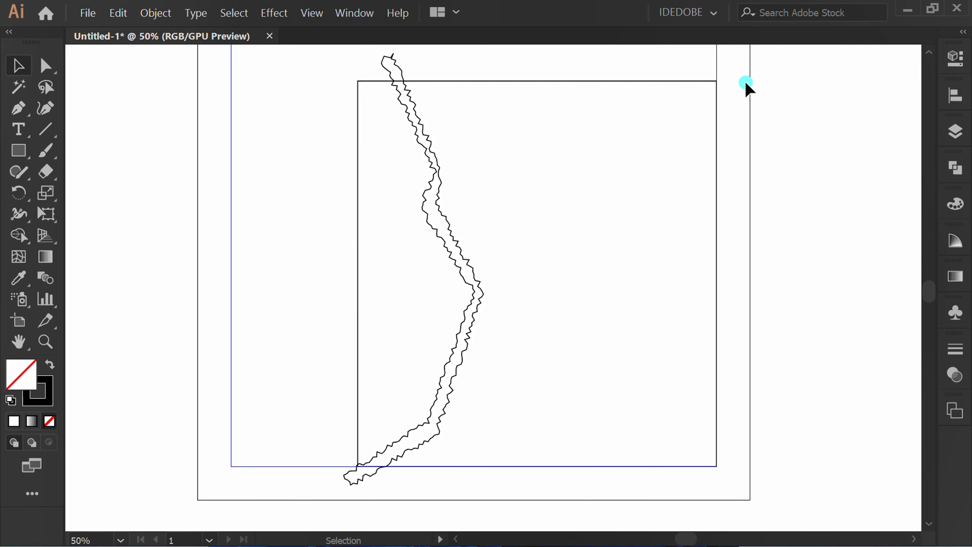
# Step: Divide the rectangle along the band with the Shape Builder tool and delete the rectangle piece left of the band
pyautogui.moveTo(745, 83); pyautogui.dragTo(306, 308)
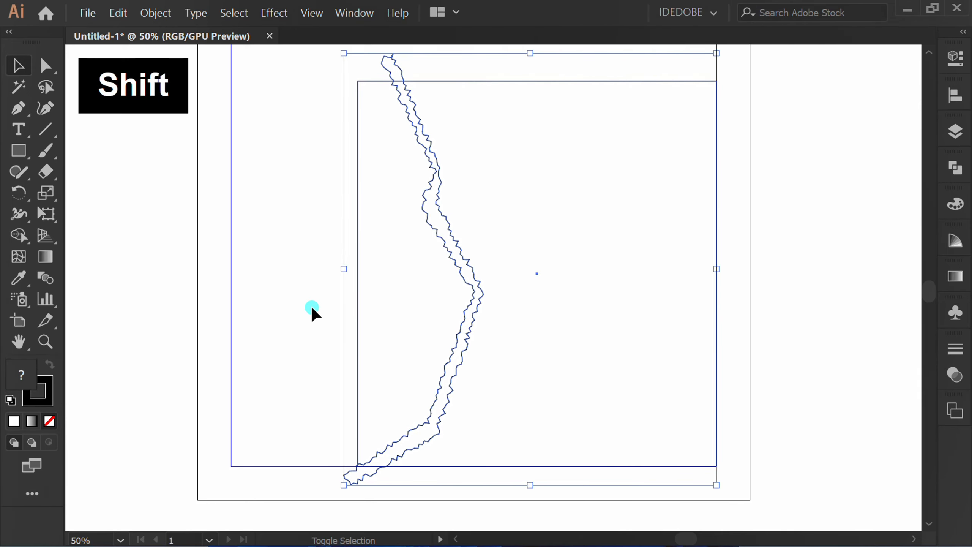
pyautogui.hotkey('shift', 'm')
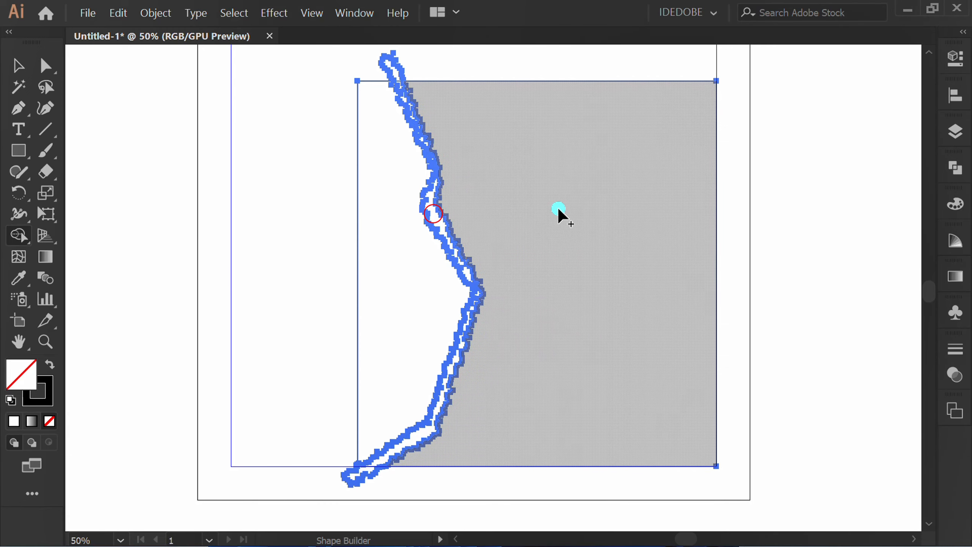
pyautogui.press('v')
pyautogui.click(261, 267)
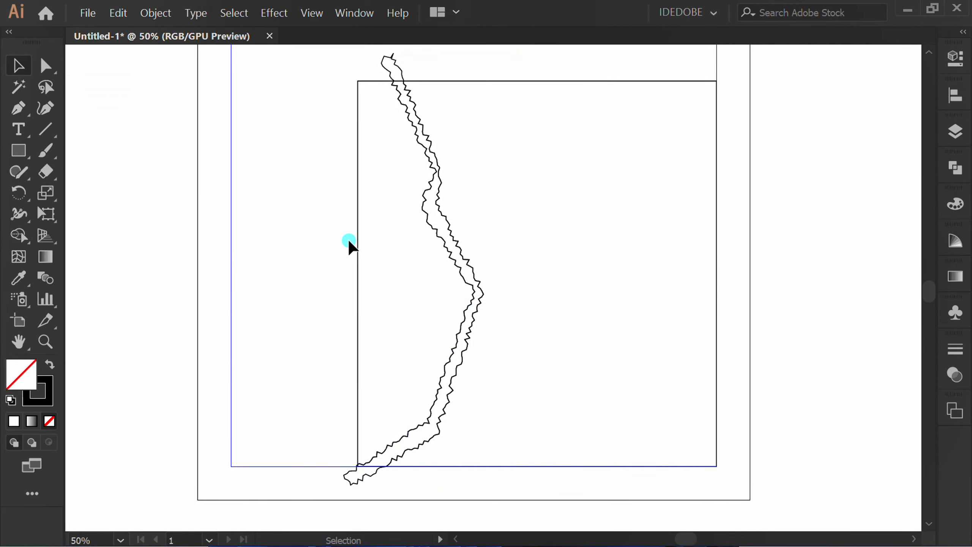
pyautogui.moveTo(386, 233); pyautogui.dragTo(328, 252)
pyautogui.press('Delete')
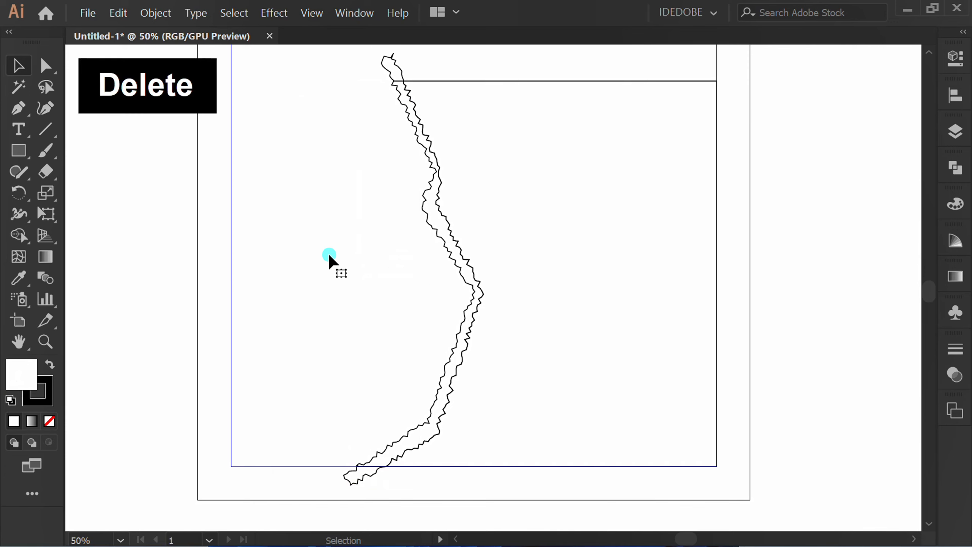
# Step: Ungroup the rough band and delete its end pieces that stick out above and below the rectangle
pyautogui.click(408, 61)
pyautogui.rightClick(359, 122)
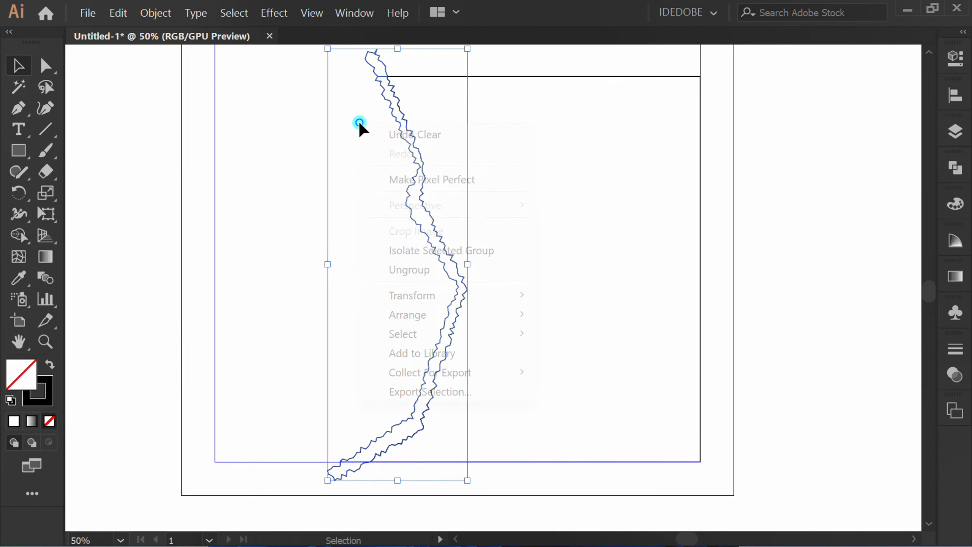
pyautogui.click(447, 270)
pyautogui.click(269, 223)
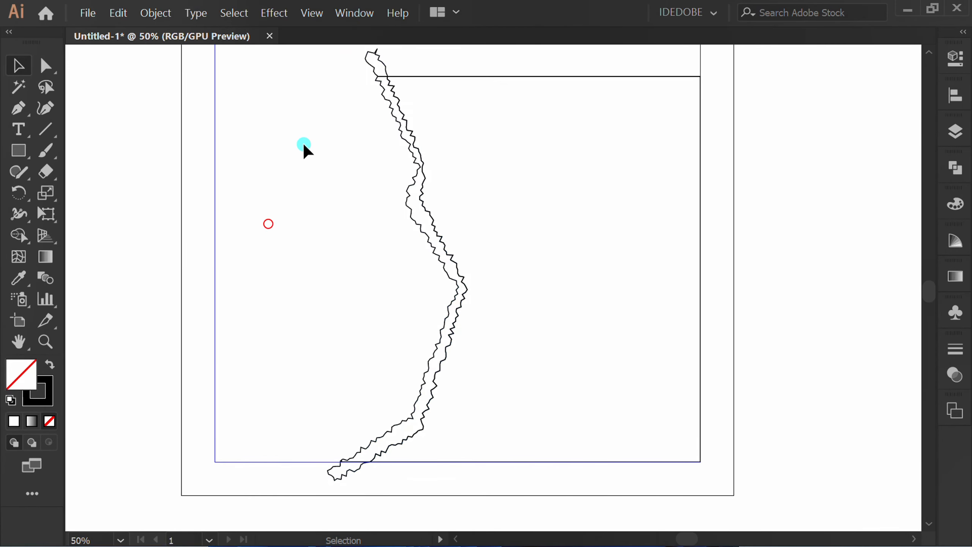
pyautogui.click(368, 70)
pyautogui.press('Delete')
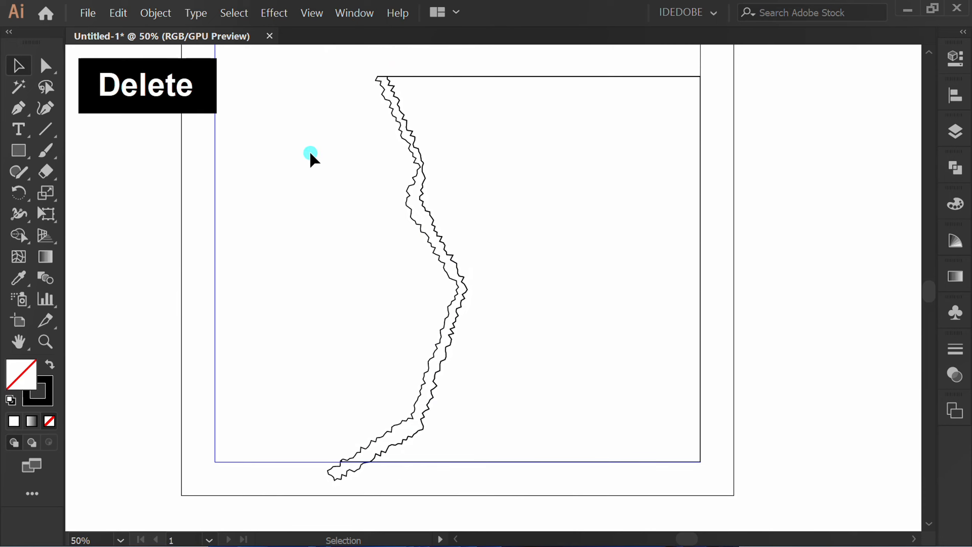
pyautogui.moveTo(378, 477); pyautogui.dragTo(295, 486)
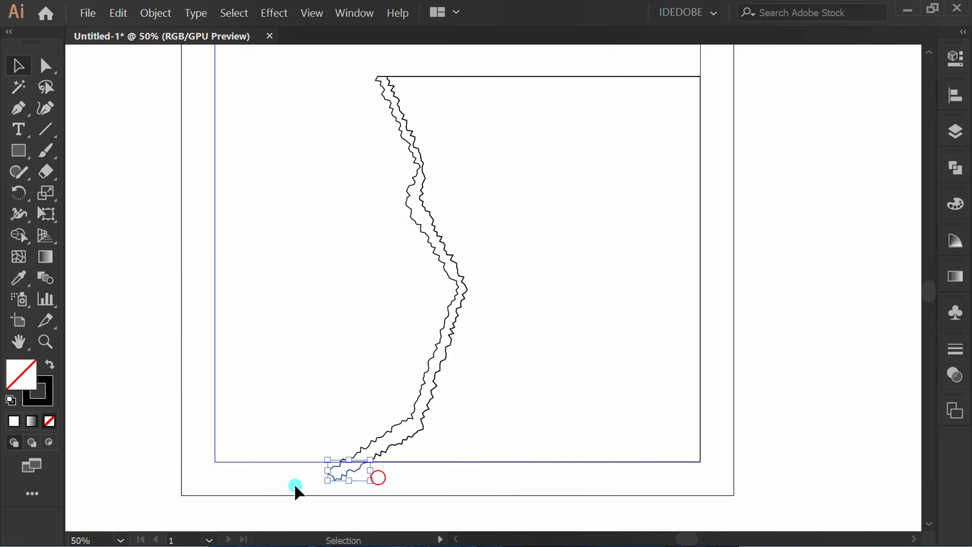
pyautogui.press('Delete')
# Step: Place the linked image pexels-asad-photo-maldives-1024989 across the whole artboard and send it to the back
pyautogui.hotkey('ctrl', '-')
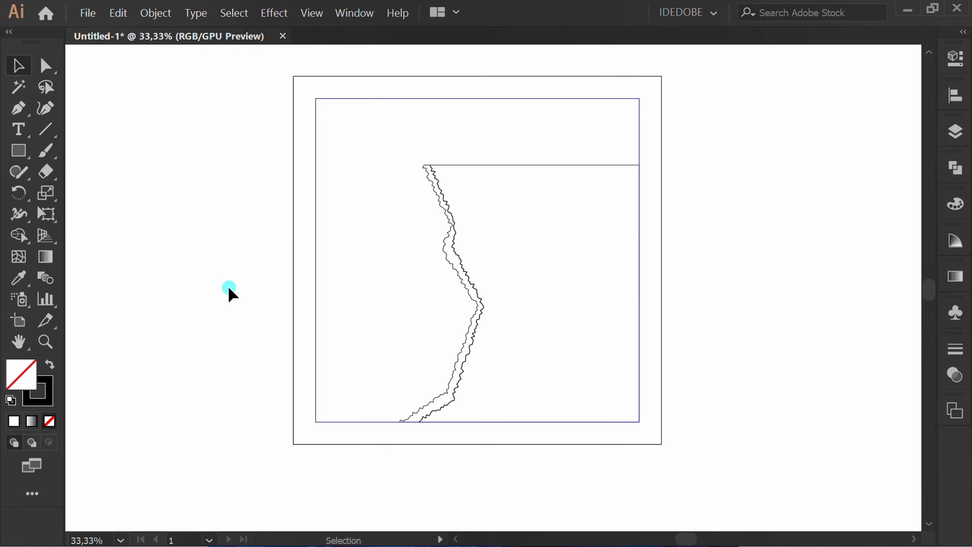
pyautogui.click(95, 23)
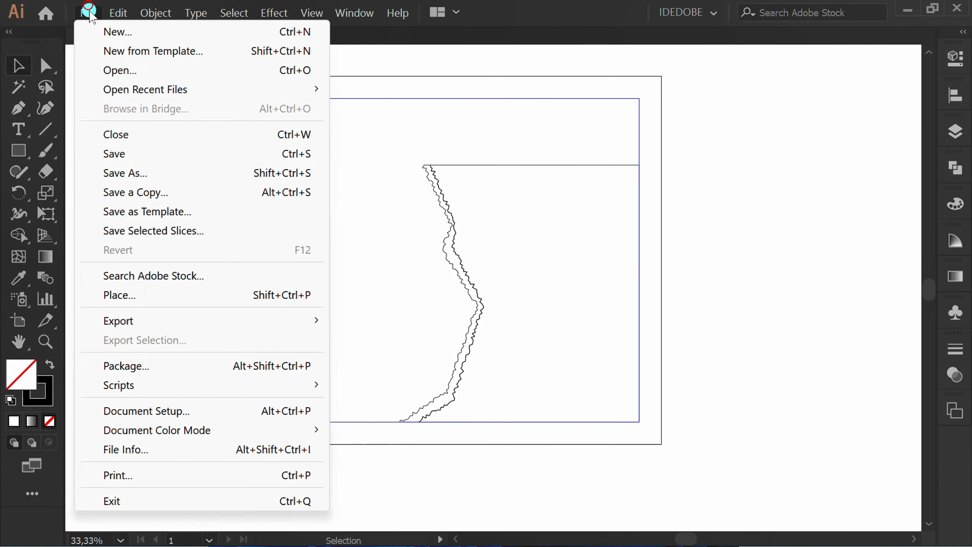
pyautogui.click(128, 295)
pyautogui.click(521, 197)
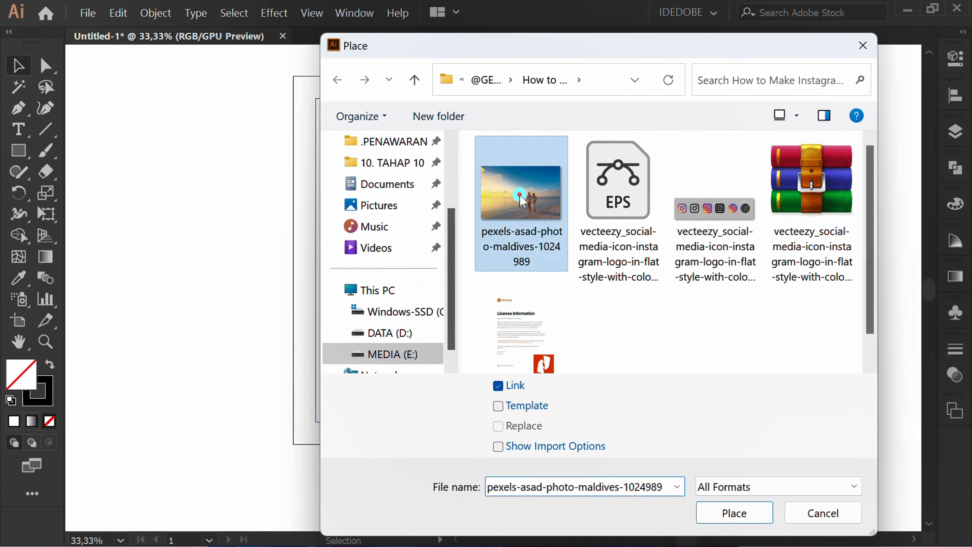
pyautogui.click(735, 512)
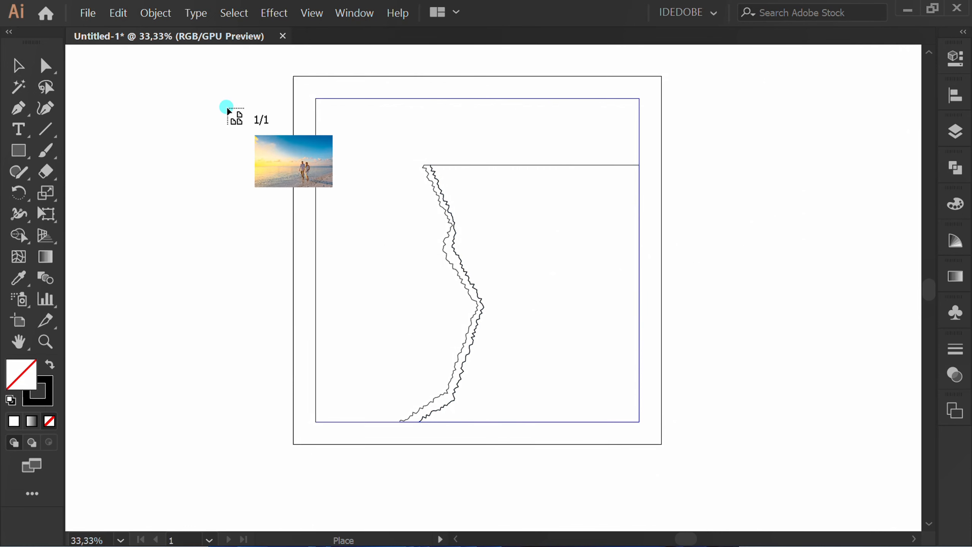
pyautogui.moveTo(230, 76); pyautogui.dragTo(799, 471)
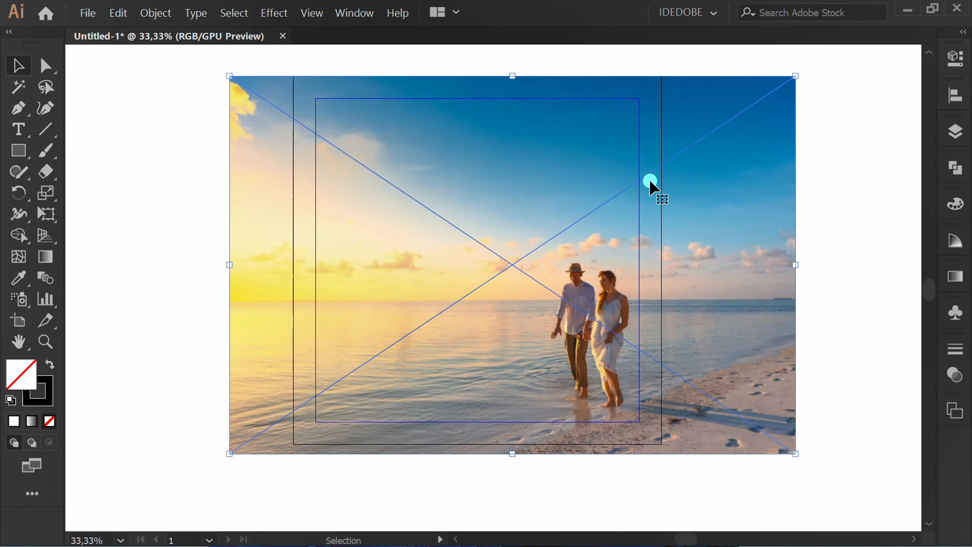
pyautogui.hotkey('ctrl', 'shift', '[')
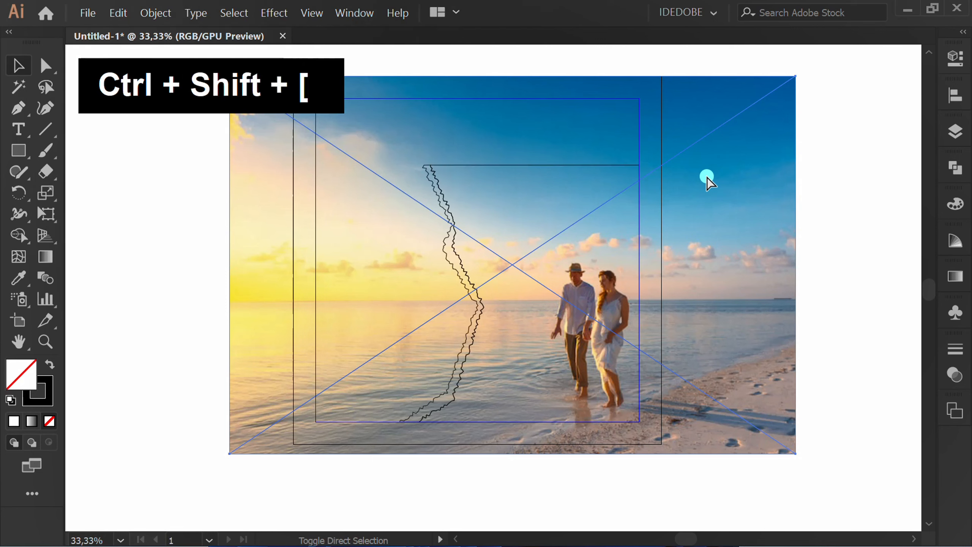
# Step: Move the beach photo up and left and enlarge it proportionally so the couple sits inside the right-hand shape
pyautogui.click(863, 309)
pyautogui.moveTo(732, 373); pyautogui.dragTo(705, 352)
pyautogui.keyDown('alt'); pyautogui.scroll(-1, 705, 349); pyautogui.keyUp('alt')
pyautogui.moveTo(737, 127); pyautogui.dragTo(755, 115)
pyautogui.moveTo(310, 122); pyautogui.dragTo(308, 117)
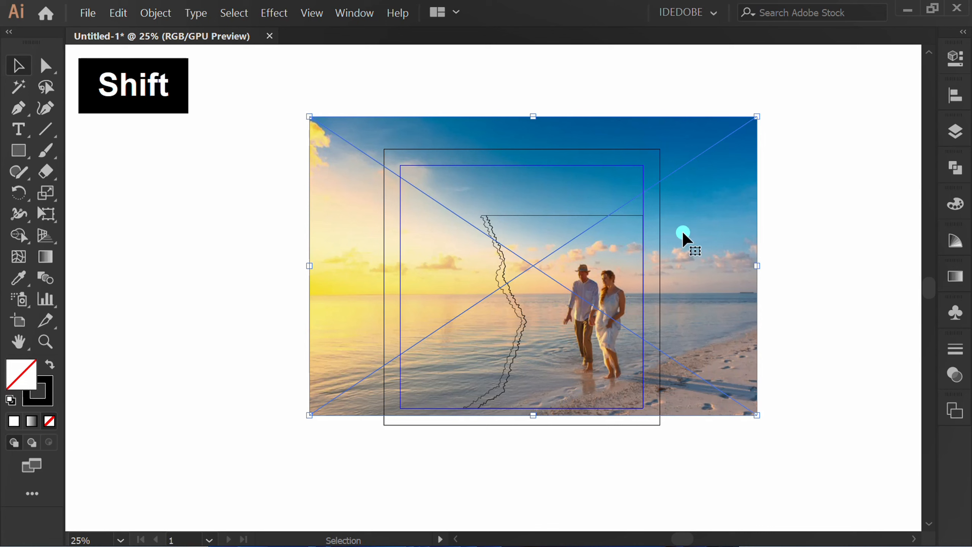
# Step: Clip the beach photo to the shape right of the rough band with a clipping mask
pyautogui.click(802, 183)
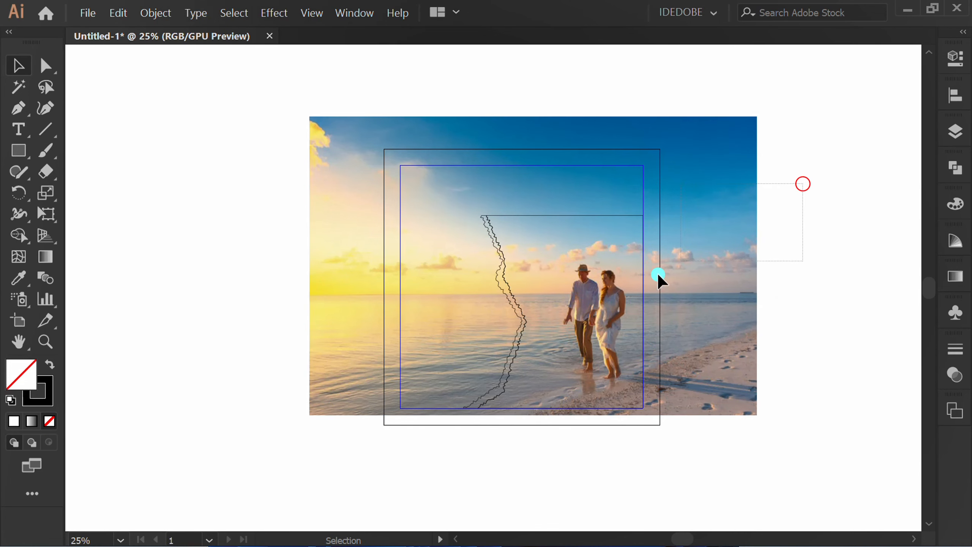
pyautogui.click(607, 299)
pyautogui.rightClick(595, 263)
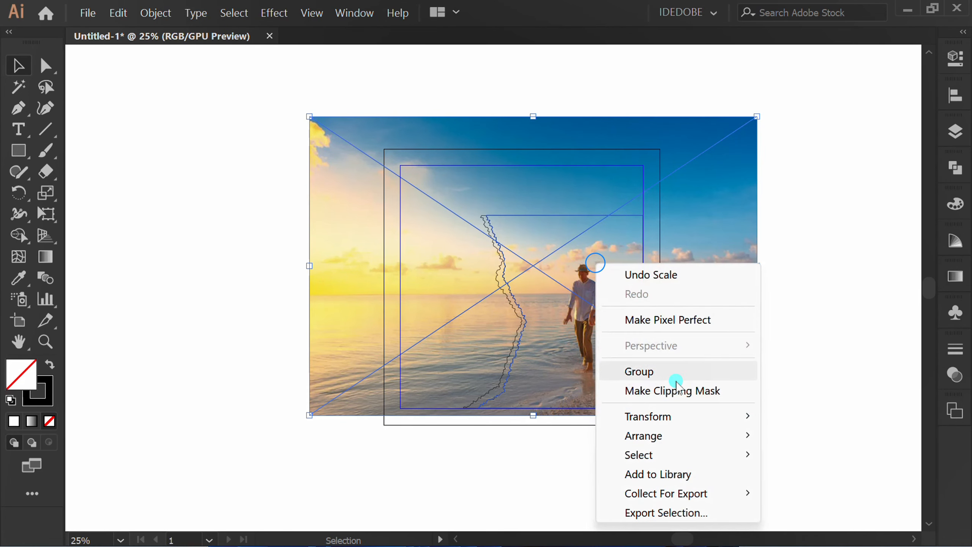
pyautogui.click(722, 391)
pyautogui.click(586, 473)
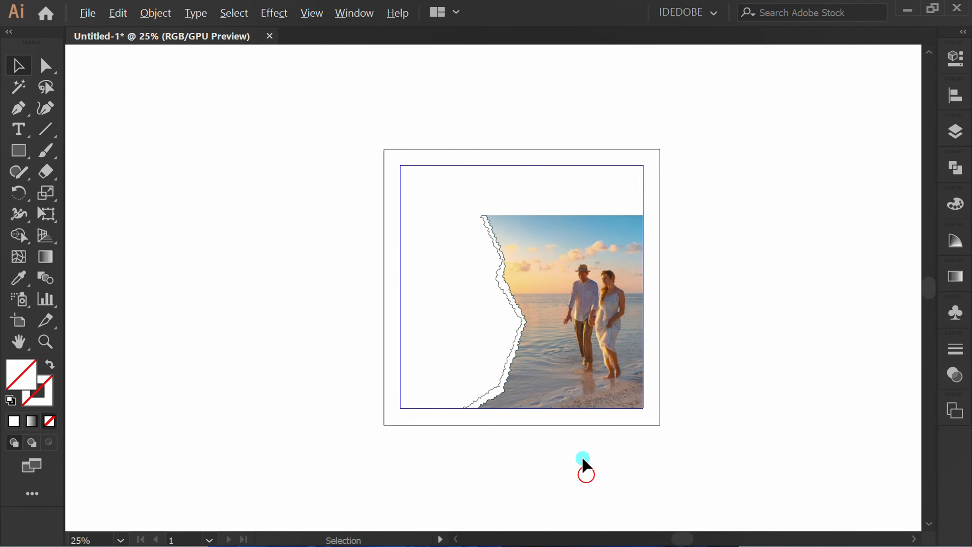
# Step: Give the rough band along the photo's torn edge a white fill and remove its stroke
pyautogui.scroll(2, 581, 456)
pyautogui.press('space')
pyautogui.moveTo(518, 382); pyautogui.dragTo(528, 481)
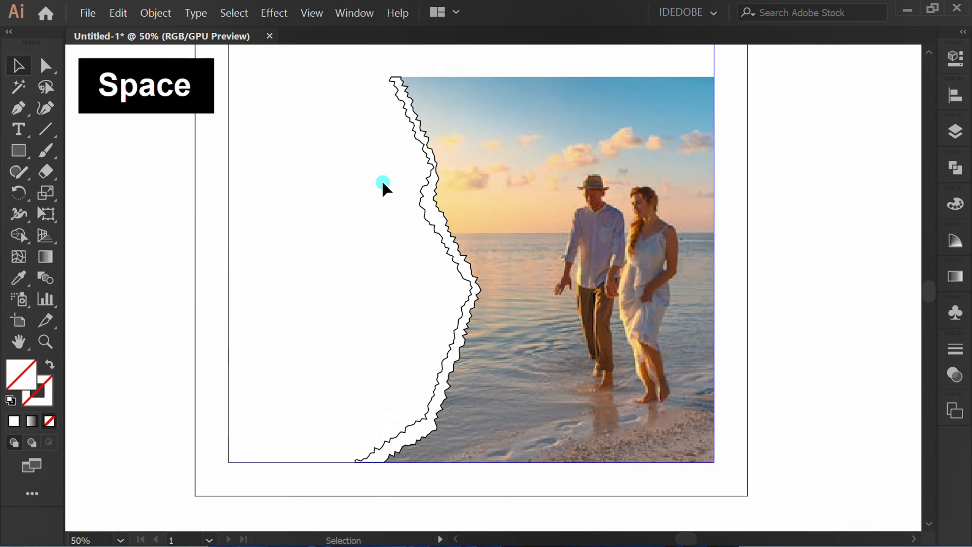
pyautogui.click(418, 199)
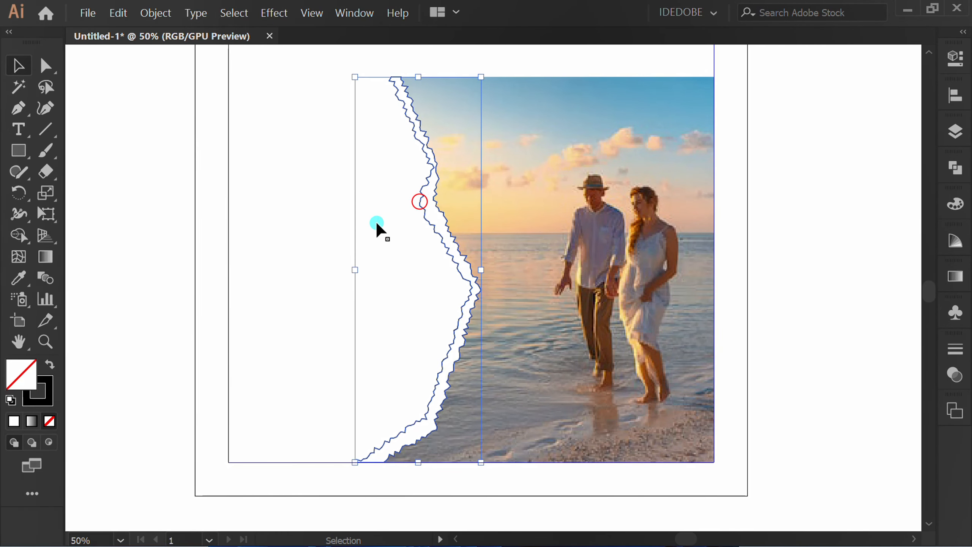
pyautogui.click(955, 58)
pyautogui.click(732, 260)
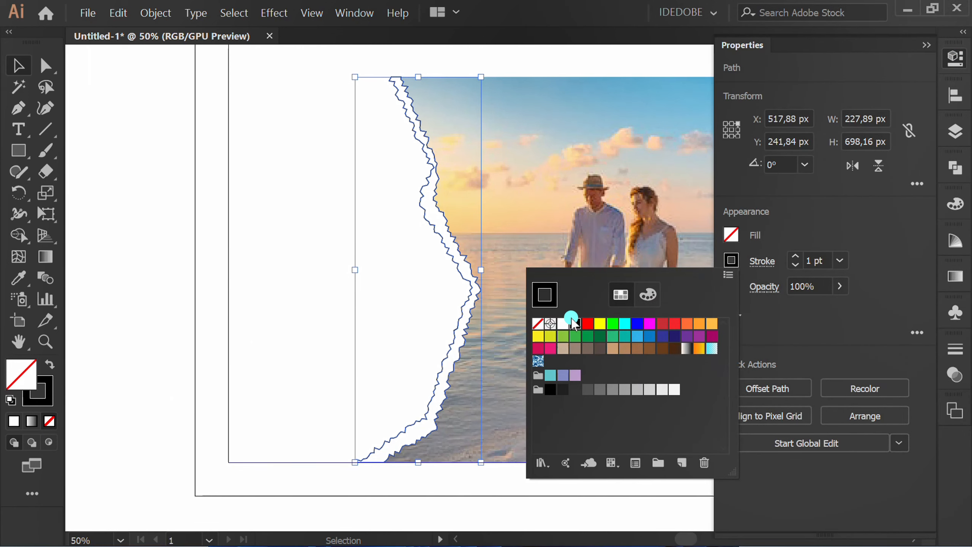
pyautogui.click(535, 325)
pyautogui.click(814, 222)
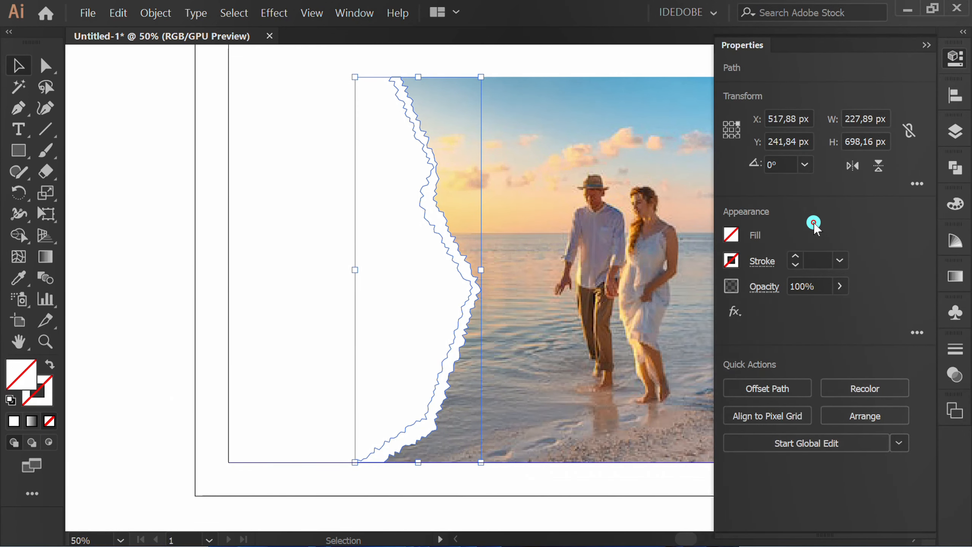
pyautogui.click(731, 235)
pyautogui.click(565, 299)
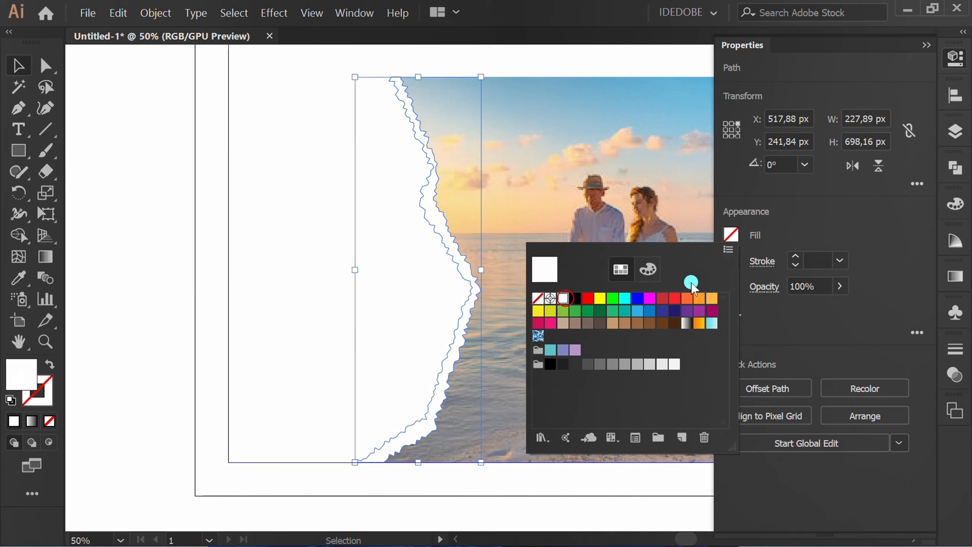
pyautogui.click(825, 230)
pyautogui.click(925, 45)
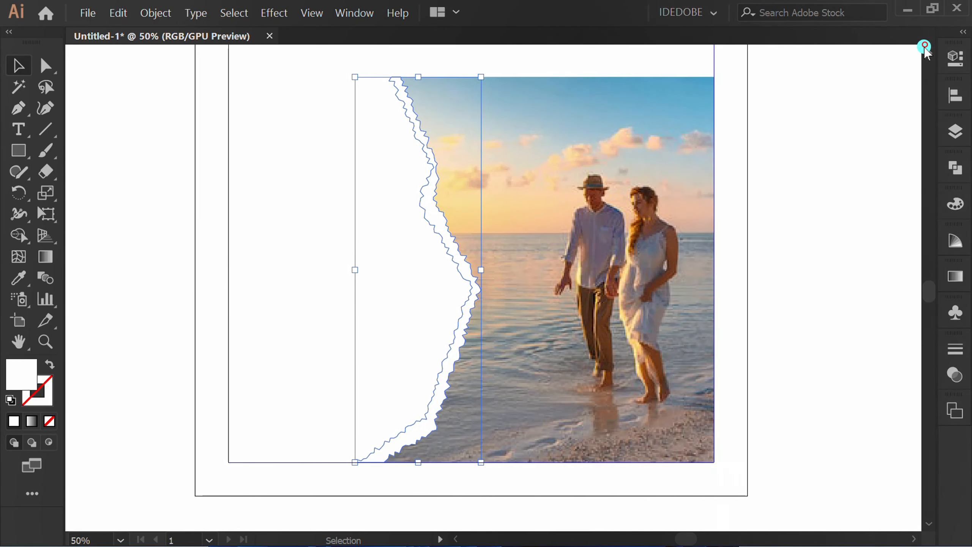
# Step: Group the white rough band with the clipped beach photo
pyautogui.moveTo(848, 103); pyautogui.dragTo(349, 310)
pyautogui.rightClick(479, 127)
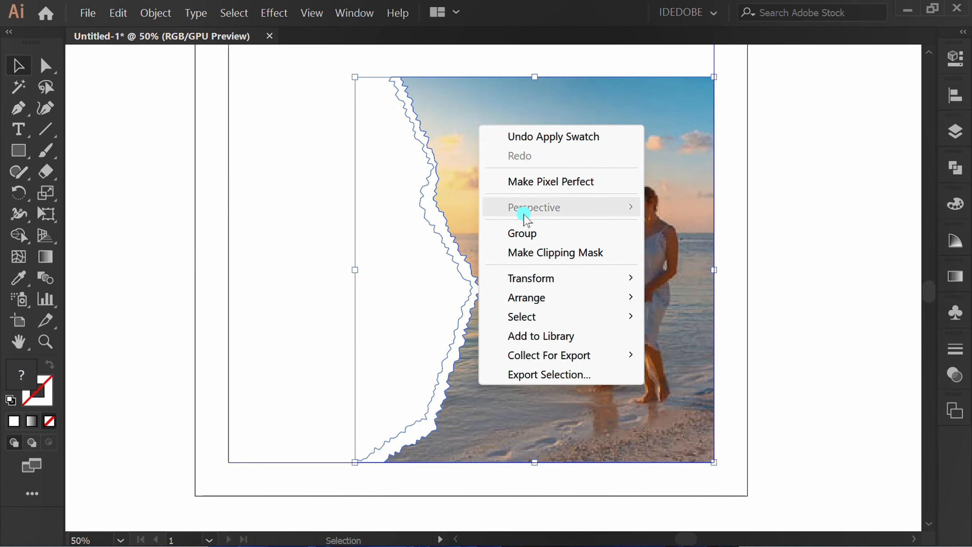
pyautogui.click(565, 230)
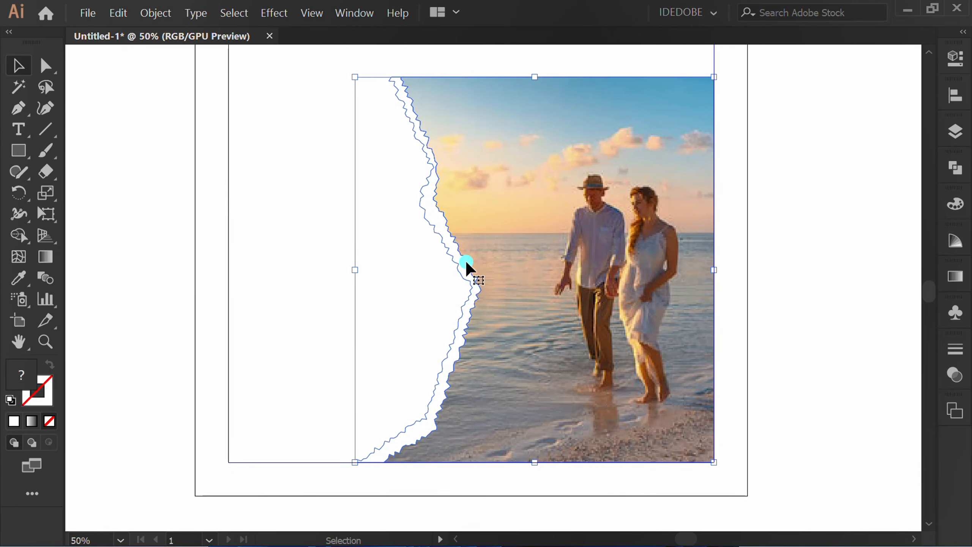
# Step: Start a Multiply Drop Shadow on the photo group with X Offset -10 px and Y Offset 0 px
pyautogui.hotkey('ctrl', '-')
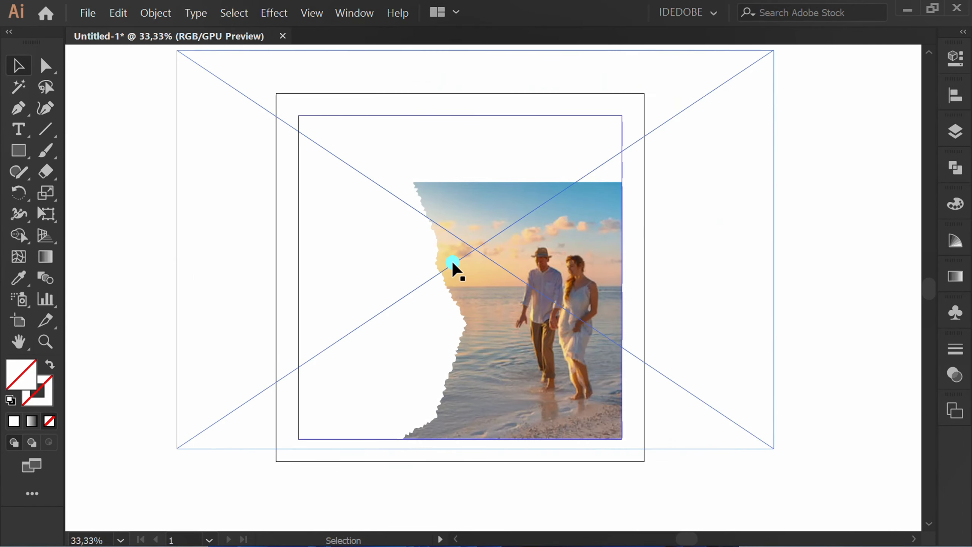
pyautogui.click(271, 12)
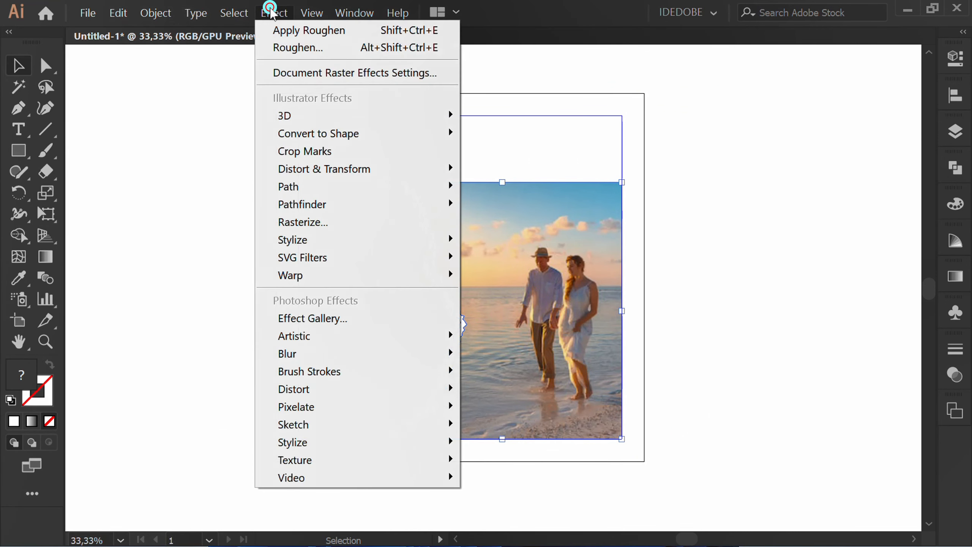
pyautogui.moveTo(375, 240)
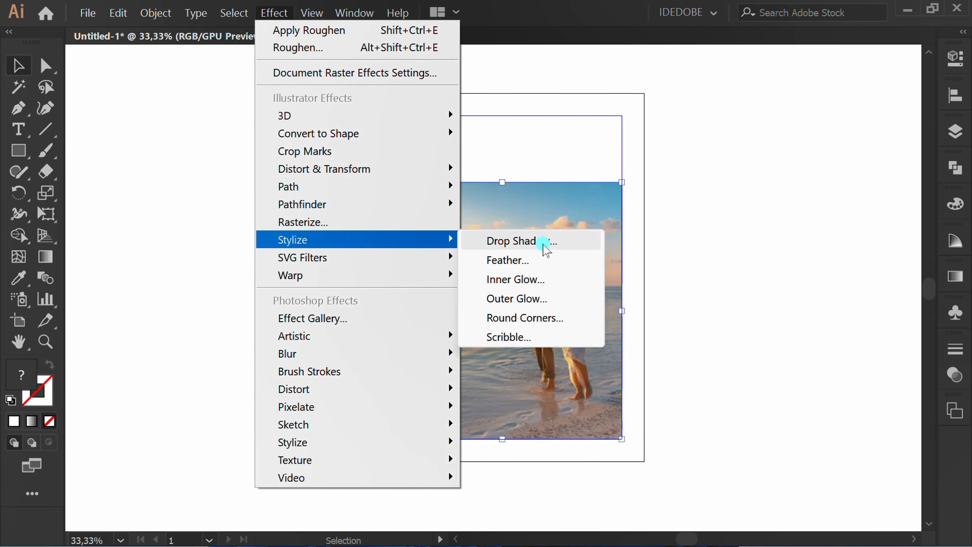
pyautogui.click(570, 242)
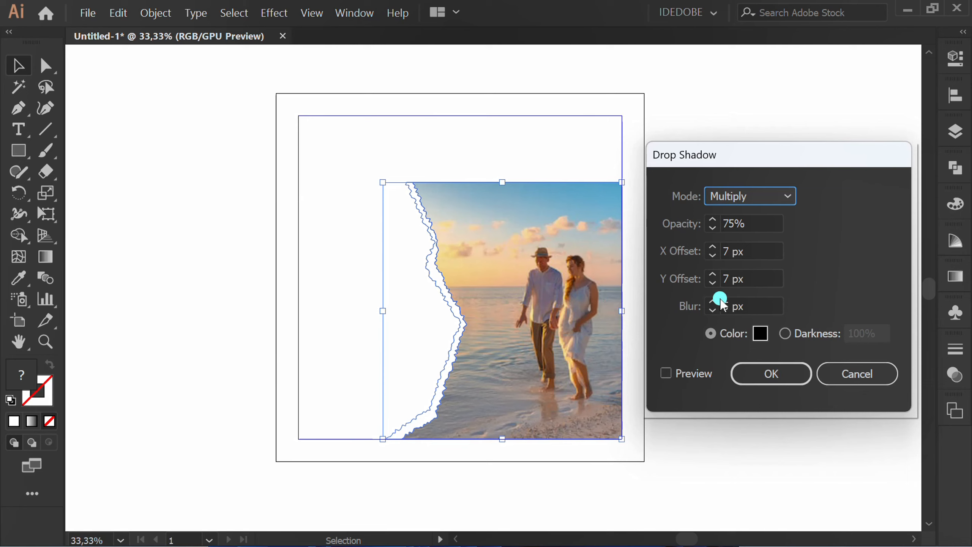
pyautogui.click(756, 250)
pyautogui.write('-10')
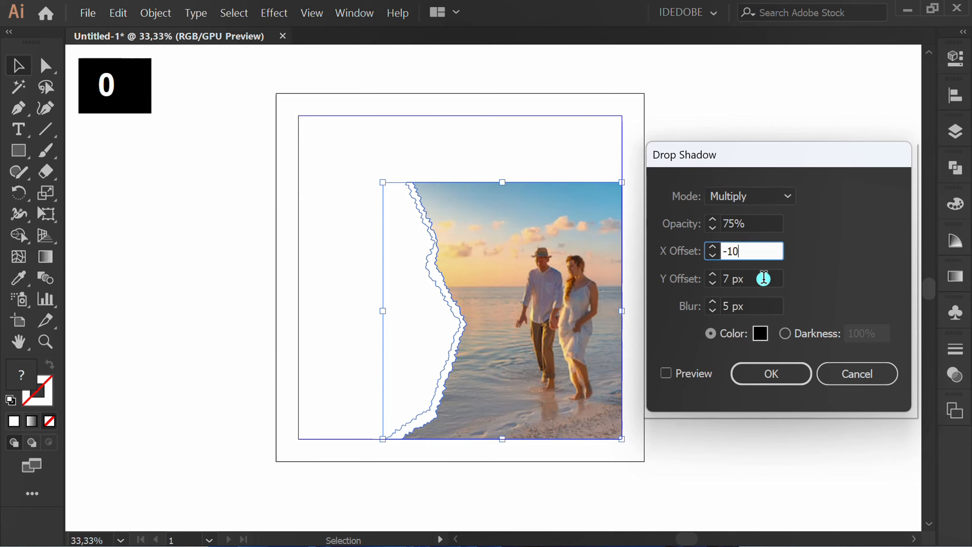
pyautogui.click(763, 282)
pyautogui.press('BackSpace')
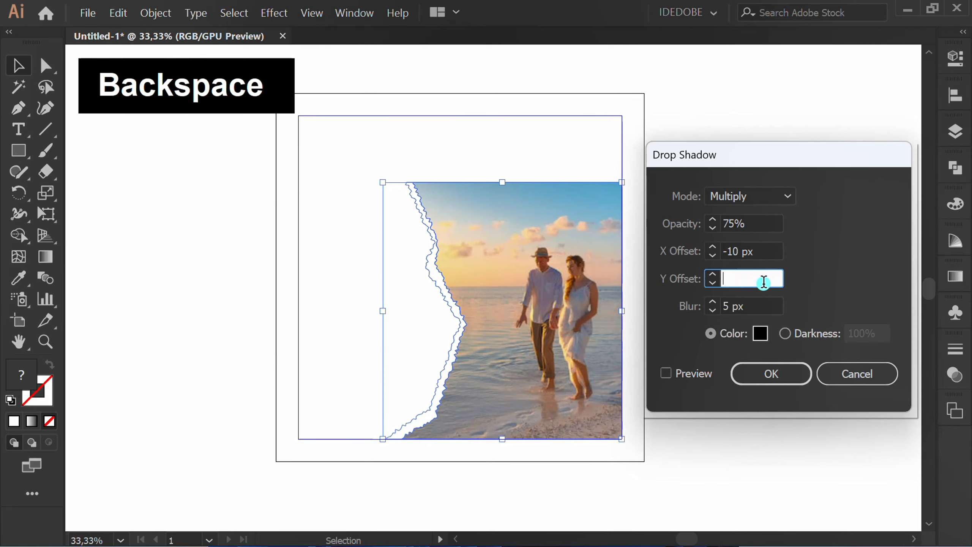
pyautogui.write('0')
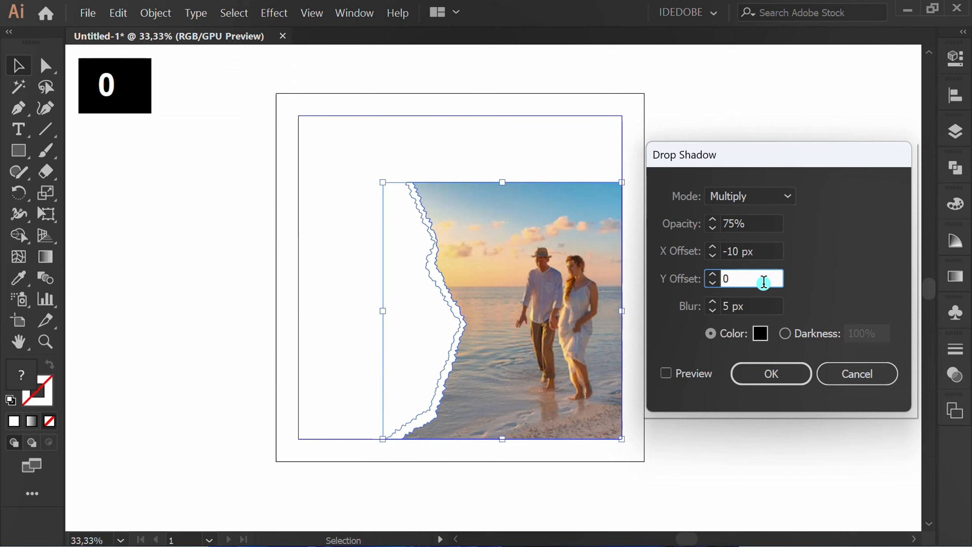
# Step: Set the drop shadow's opacity to 20% and blur to 3 px, preview it and apply the effect
pyautogui.click(759, 221)
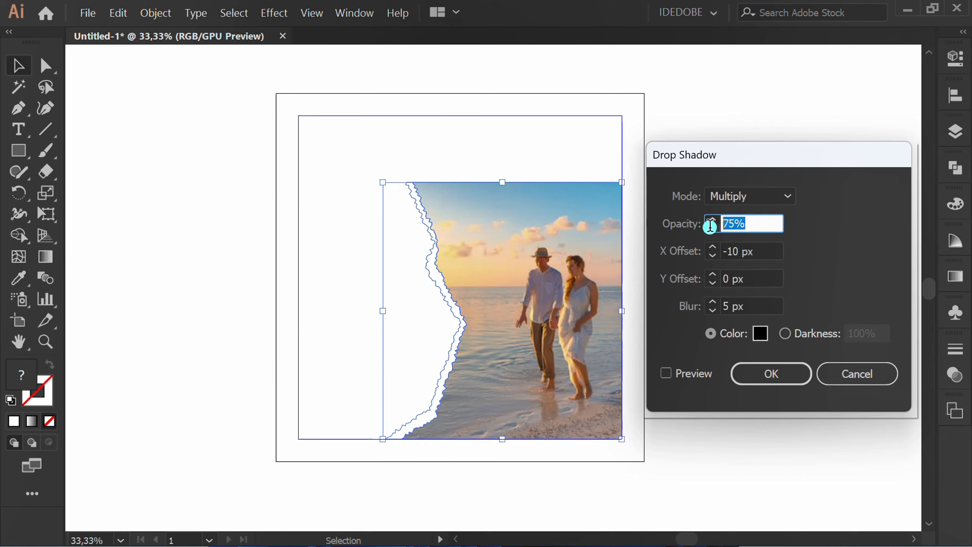
pyautogui.write('20')
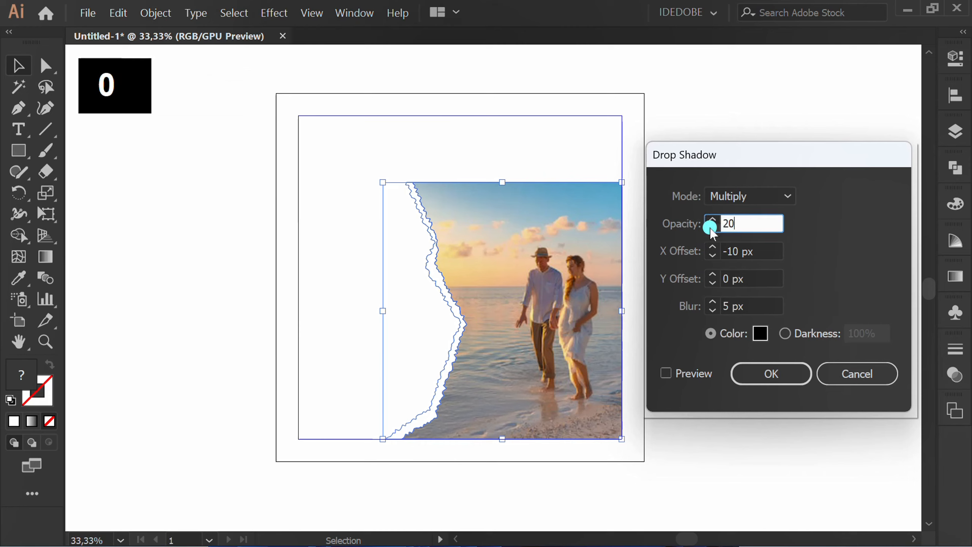
pyautogui.click(664, 373)
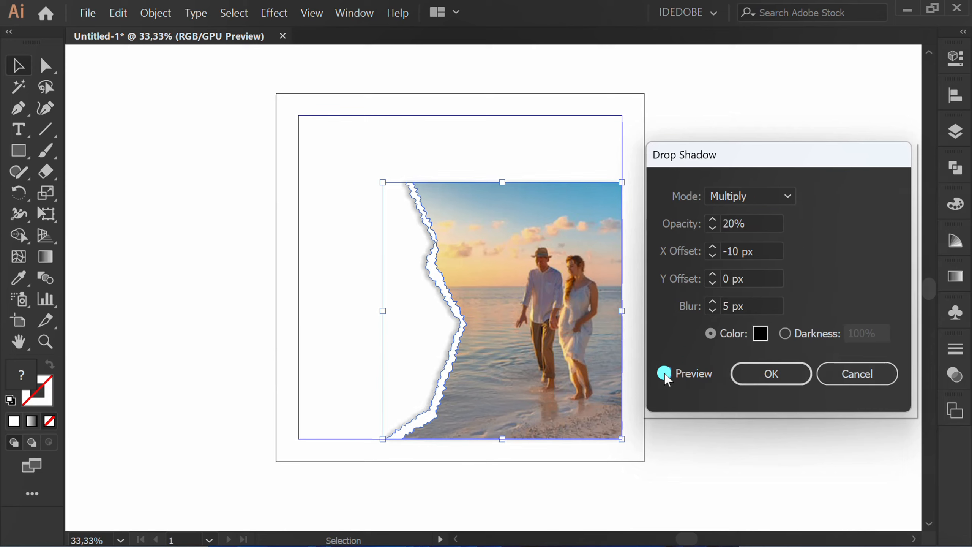
pyautogui.click(770, 375)
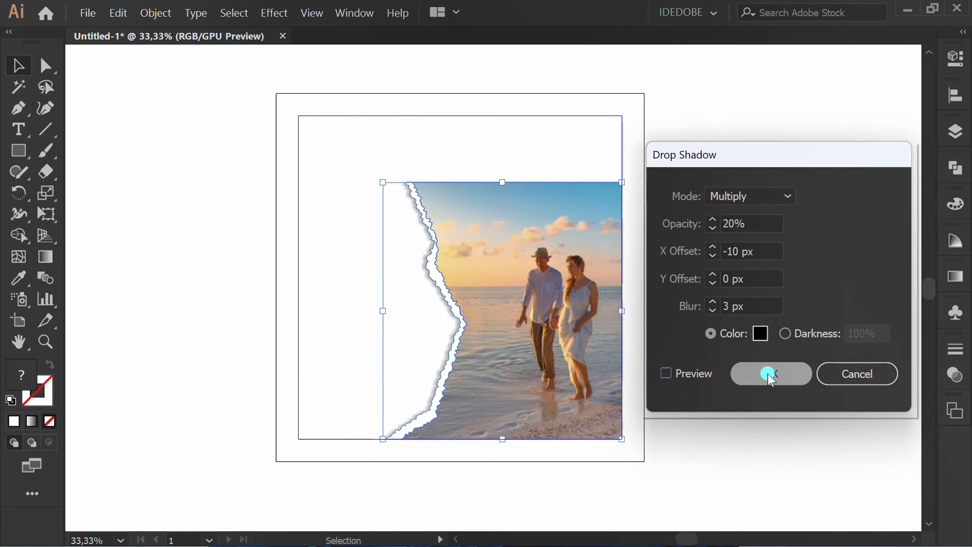
pyautogui.click(766, 375)
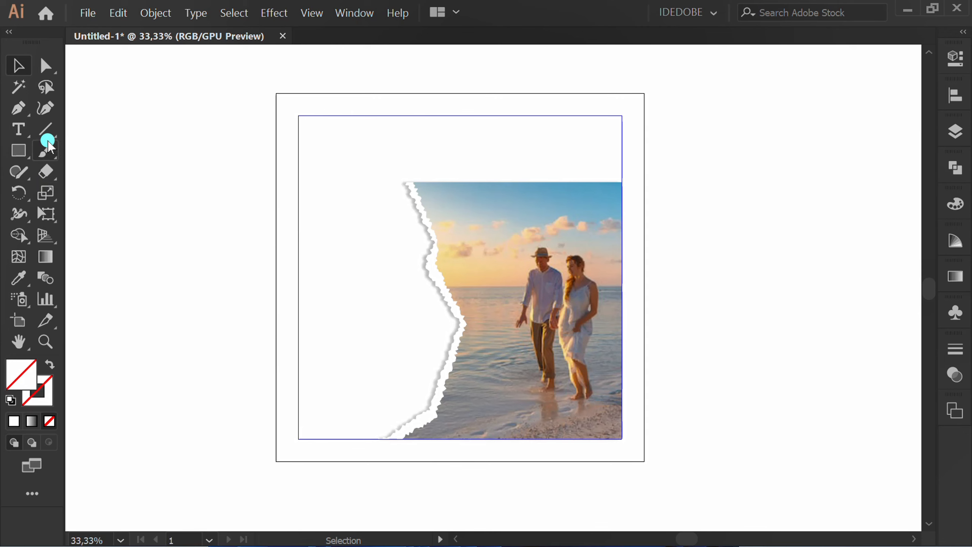
# Step: Create a 200 x 100 px rectangular grid beside the artboard with 5 horizontal and 10 vertical dividers
pyautogui.moveTo(51, 129); pyautogui.dragTo(115, 193)
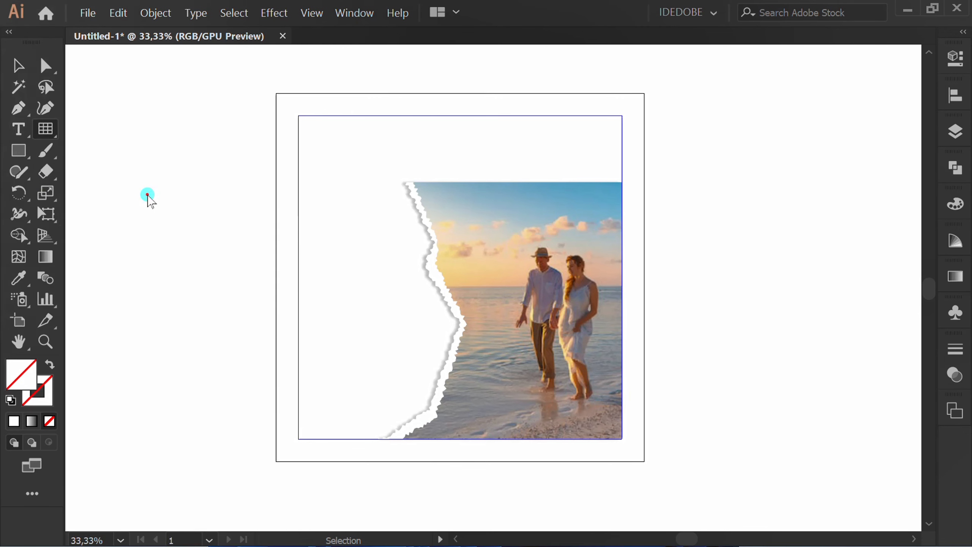
pyautogui.click(213, 237)
pyautogui.moveTo(806, 94); pyautogui.dragTo(555, 52)
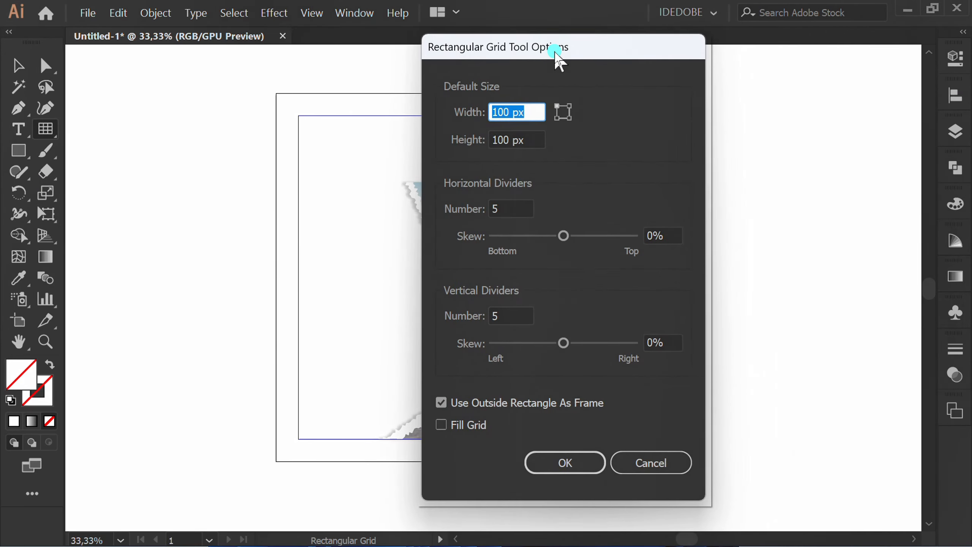
pyautogui.write('200')
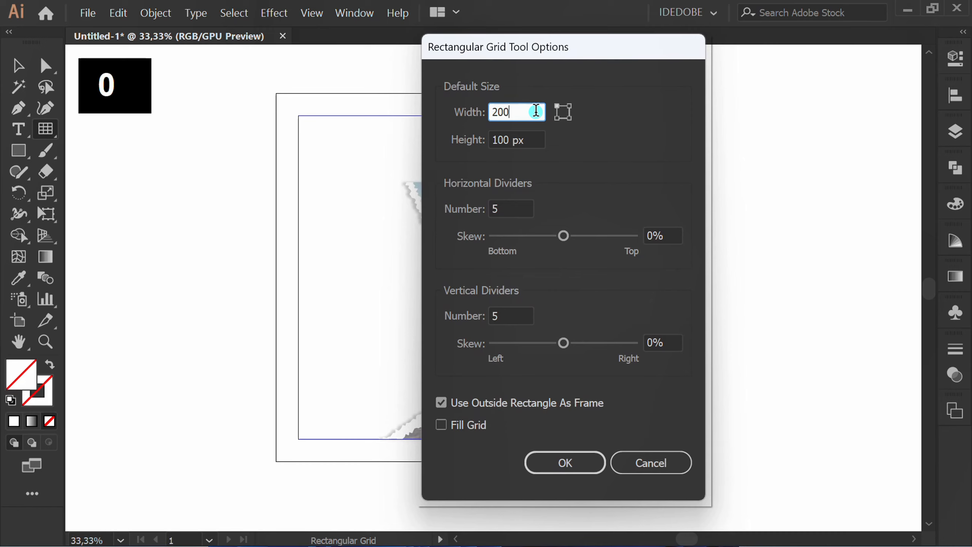
pyautogui.click(536, 138)
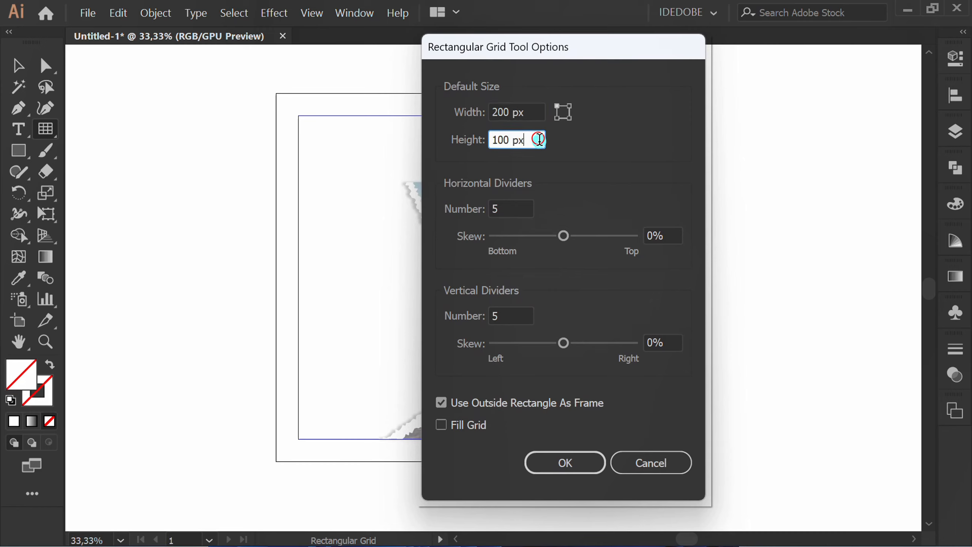
pyautogui.click(517, 209)
pyautogui.click(512, 318)
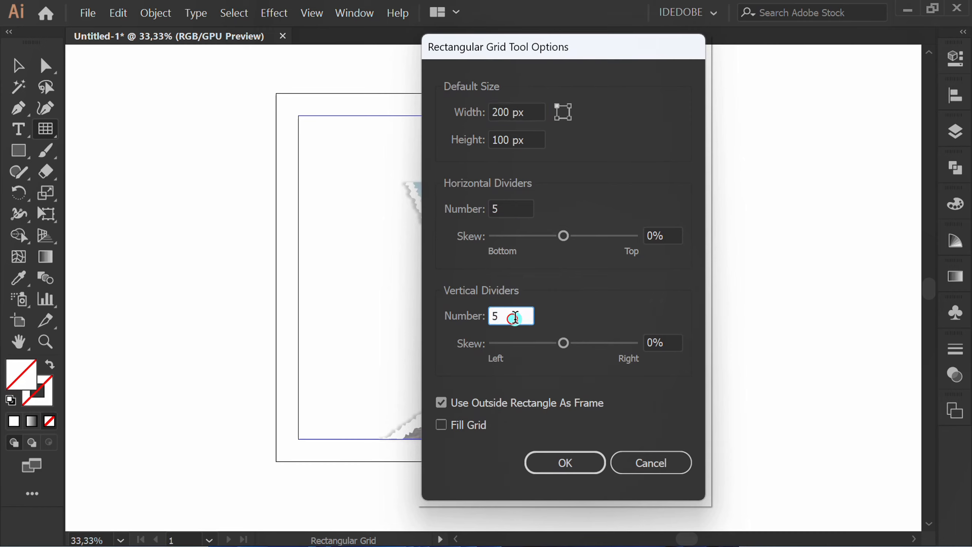
pyautogui.press('BackSpace')
pyautogui.write('10')
pyautogui.click(581, 465)
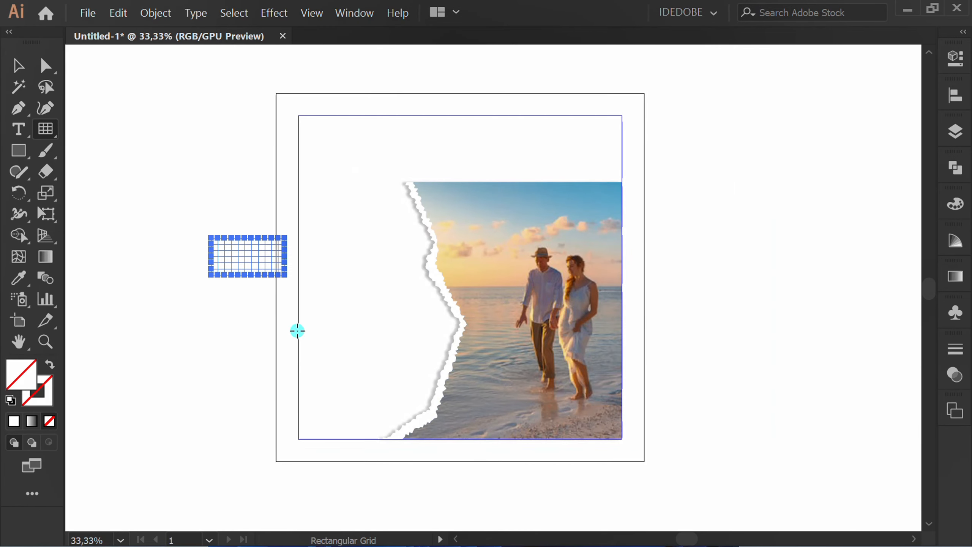
# Step: Apply the light beige swatch to the grid's stroke
pyautogui.click(958, 60)
pyautogui.click(746, 264)
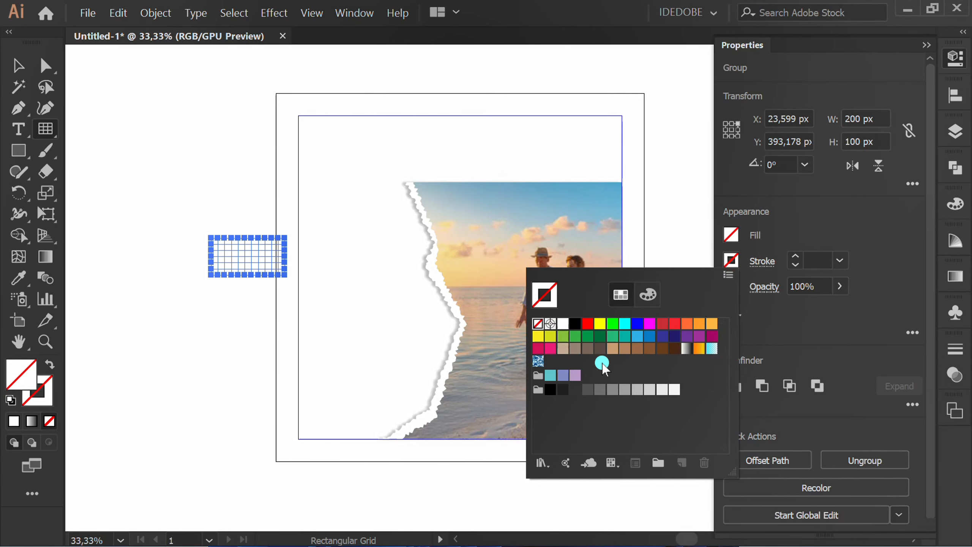
pyautogui.click(562, 348)
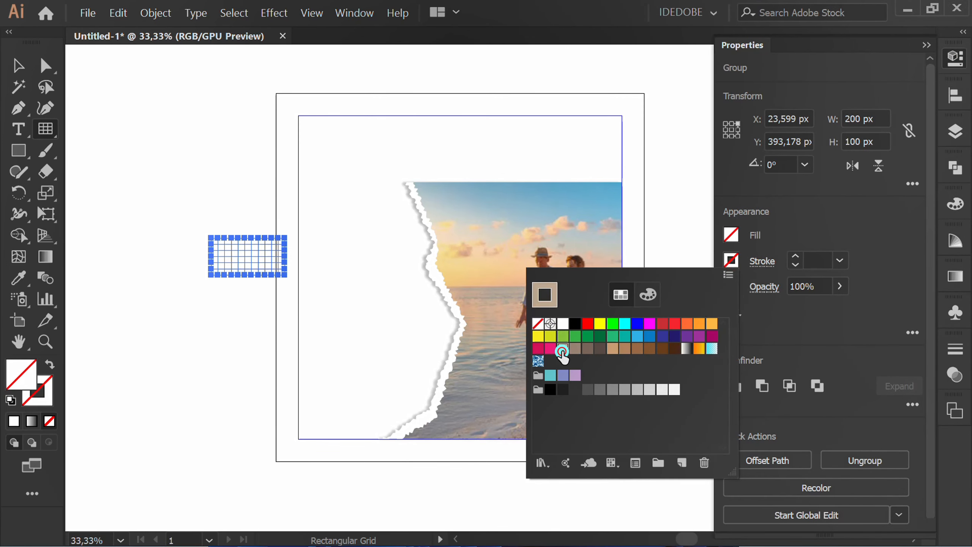
pyautogui.click(872, 210)
pyautogui.click(926, 45)
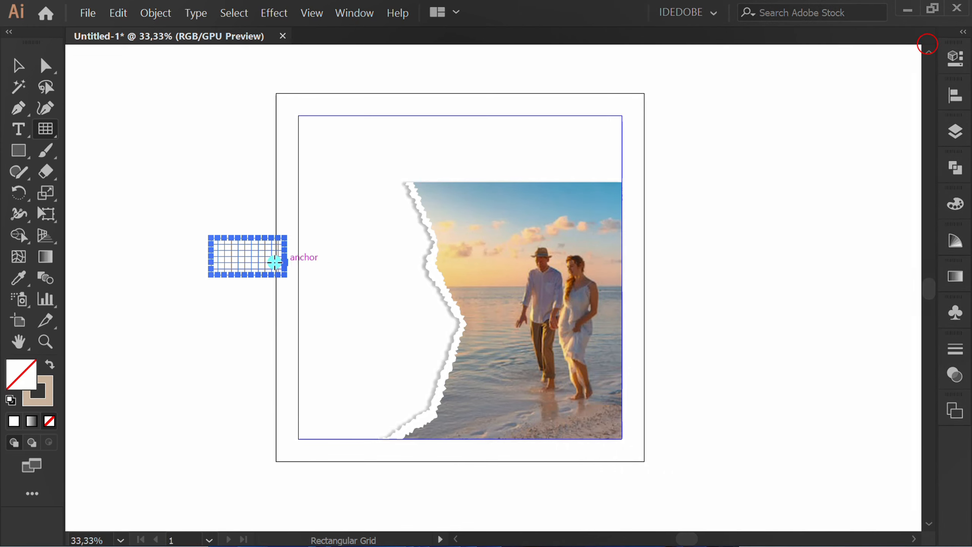
# Step: Move the grid to the artboard's upper-right corner and enlarge it proportionally to 500 x 250 px
pyautogui.press('v')
pyautogui.click(151, 291)
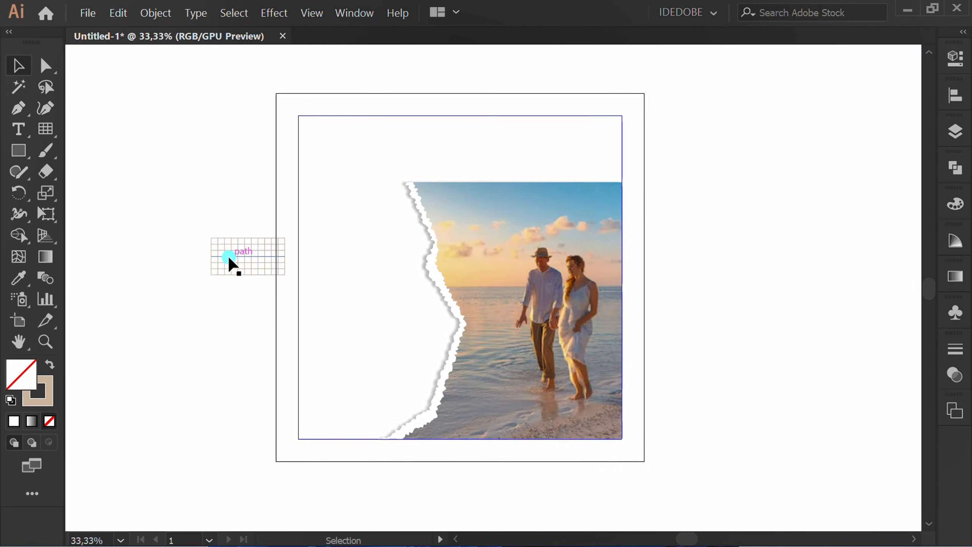
pyautogui.moveTo(229, 259); pyautogui.dragTo(456, 201)
pyautogui.press('shift')
pyautogui.click(807, 179)
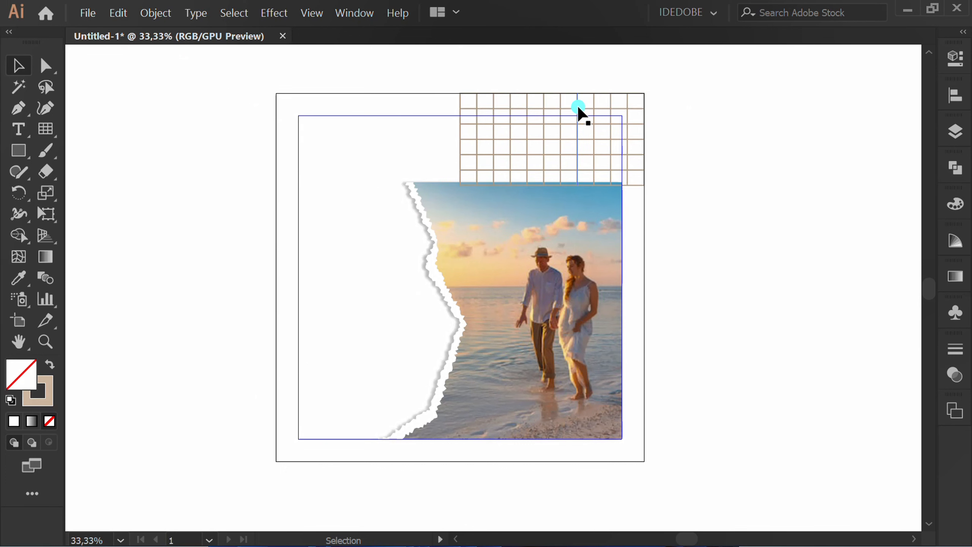
# Step: Set the corner grid's stroke weight to 1 pt
pyautogui.click(578, 107)
pyautogui.click(955, 58)
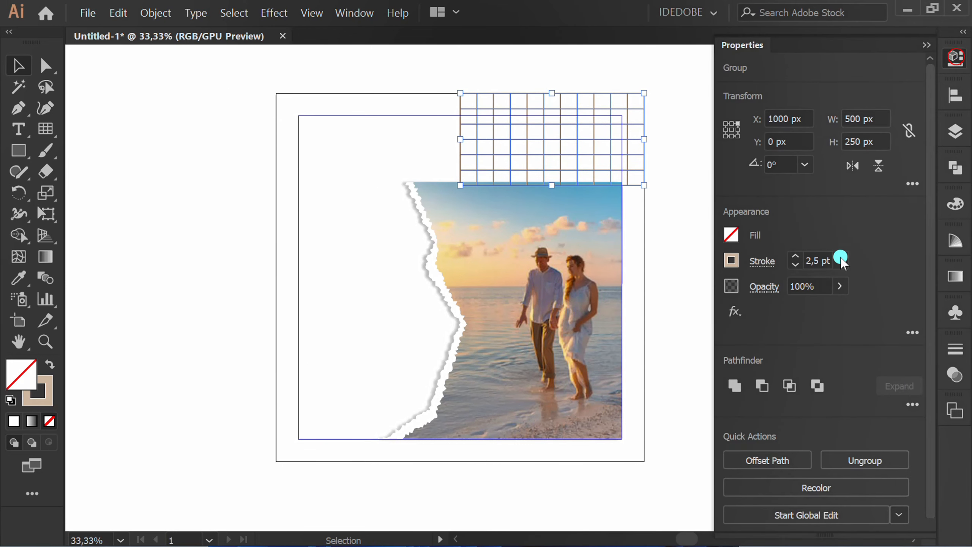
pyautogui.click(795, 264)
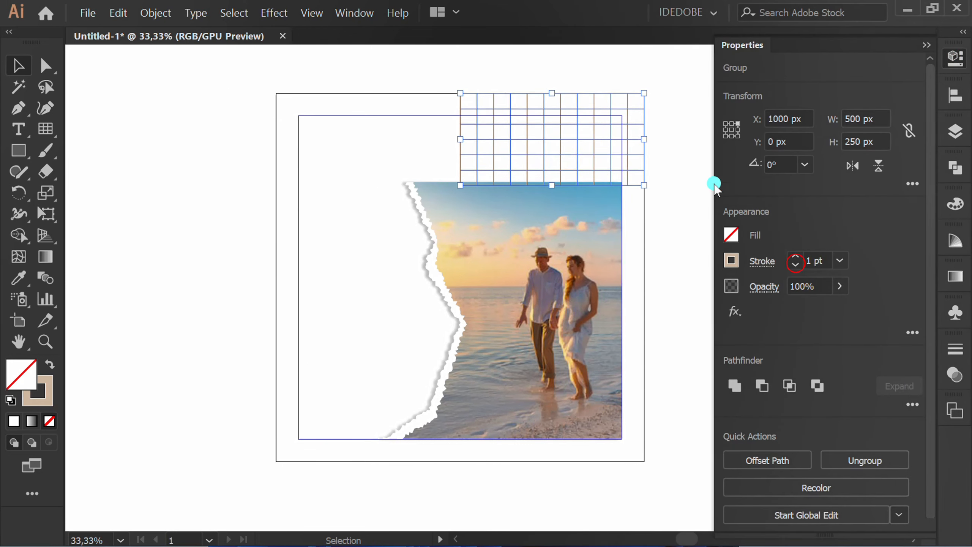
pyautogui.click(685, 168)
# Step: Align the torn-paper beach photo to the artboard's right edge
pyautogui.click(487, 320)
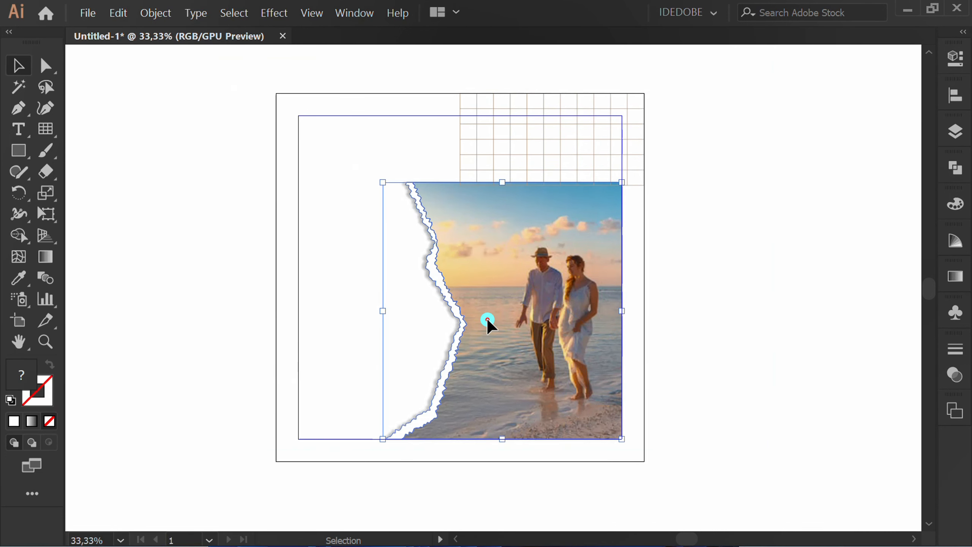
pyautogui.click(955, 96)
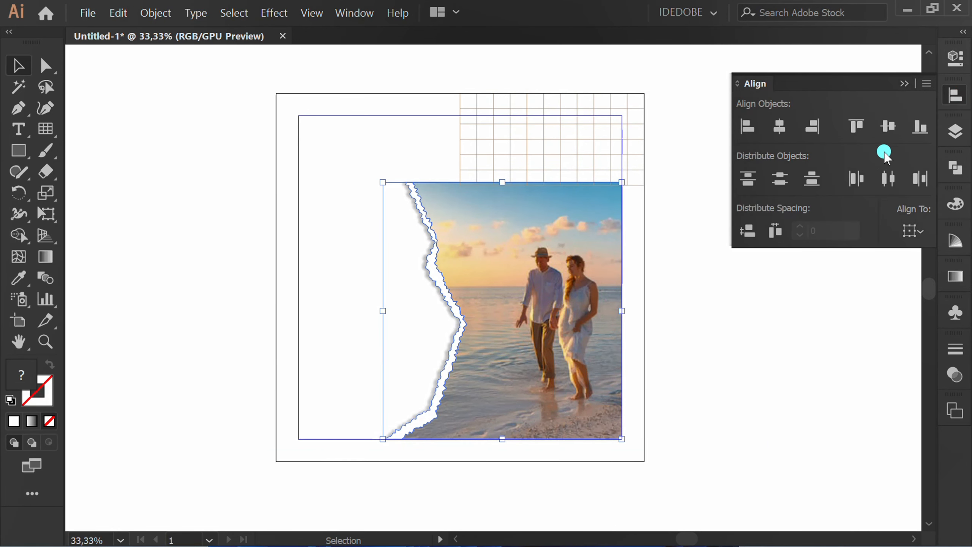
pyautogui.click(812, 128)
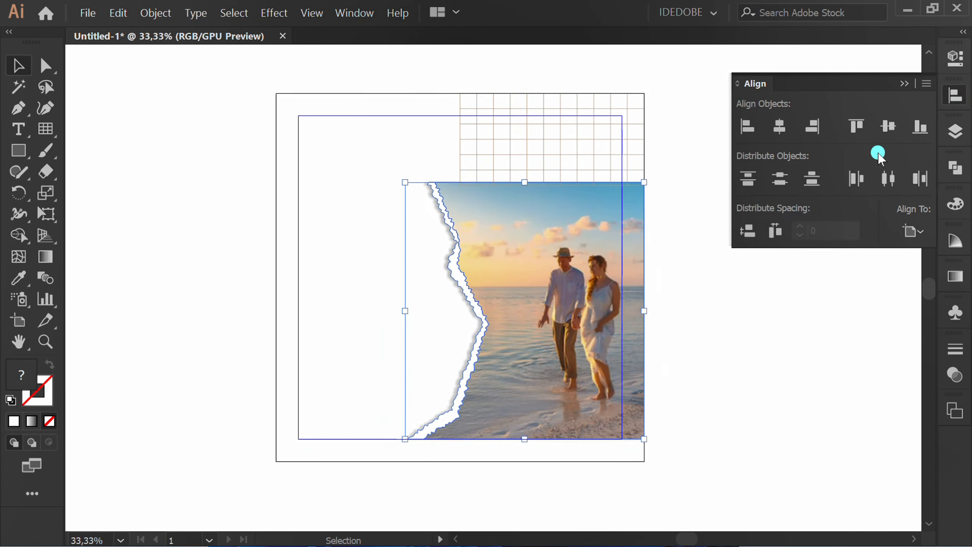
pyautogui.click(810, 357)
# Step: Enlarge the torn-paper photo slightly from its upper-left corner and nudge it right until it extends past the artboard edge
pyautogui.click(558, 270)
pyautogui.moveTo(404, 182); pyautogui.dragTo(381, 167)
pyautogui.click(222, 291)
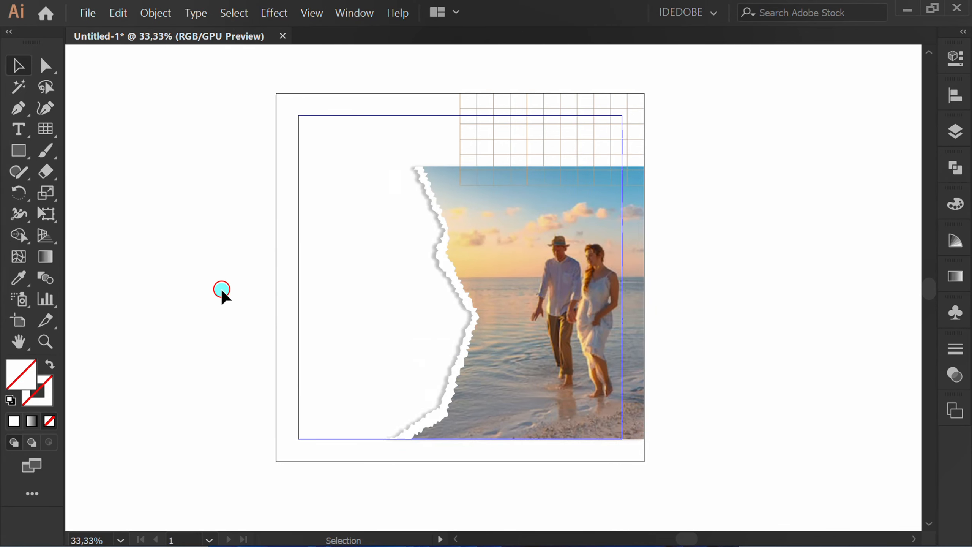
pyautogui.click(530, 316)
pyautogui.press('Right')
pyautogui.press('Right')
pyautogui.press('Right')
pyautogui.press('Right')
pyautogui.press('Right')
pyautogui.press('Right')
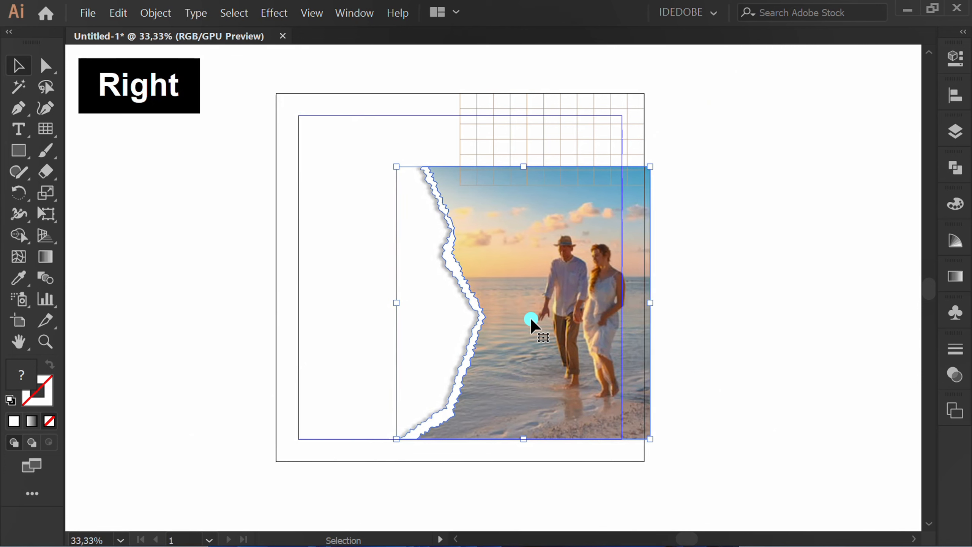
pyautogui.click(750, 316)
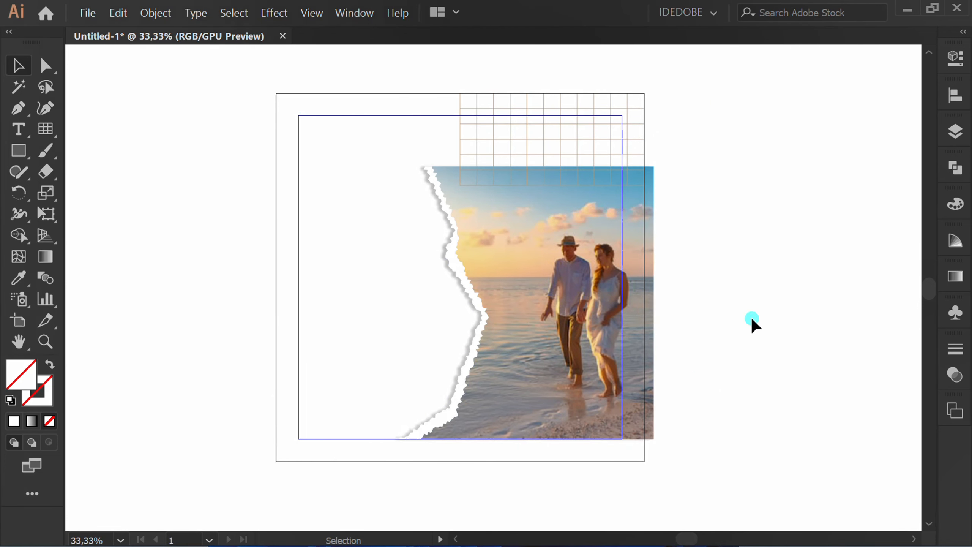
# Step: Send the beige corner grid to the back, behind the torn-paper photo
pyautogui.click(527, 130)
pyautogui.press('ctrl')
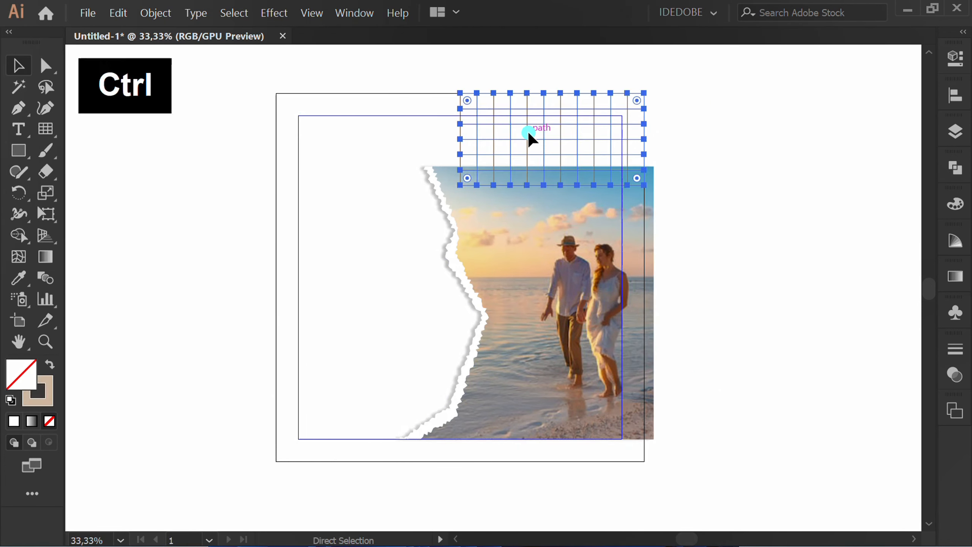
pyautogui.hotkey('ctrl', 'shift', '[')
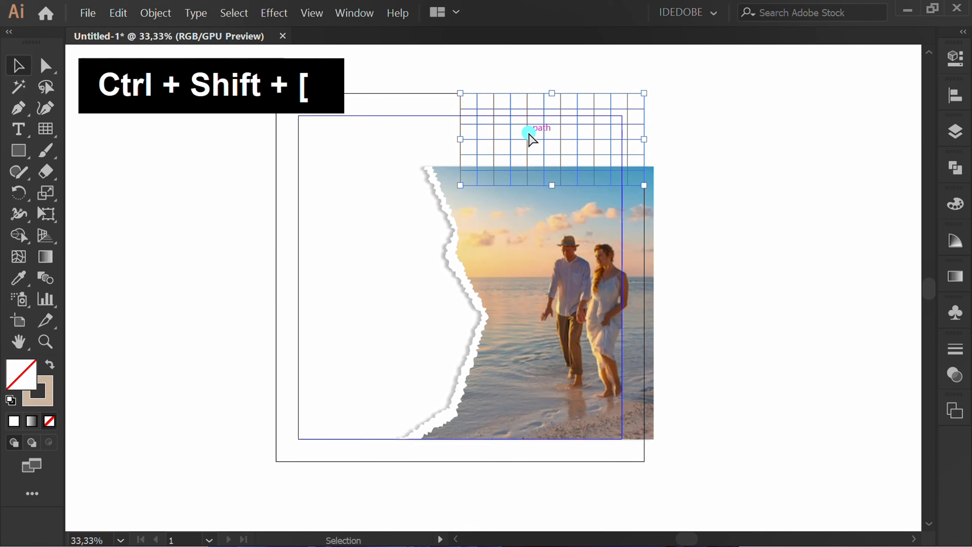
pyautogui.click(744, 208)
# Step: Set up the Type tool with the Montserrat Medium font at 60 pt
pyautogui.moveTo(17, 129); pyautogui.dragTo(107, 133)
pyautogui.click(955, 57)
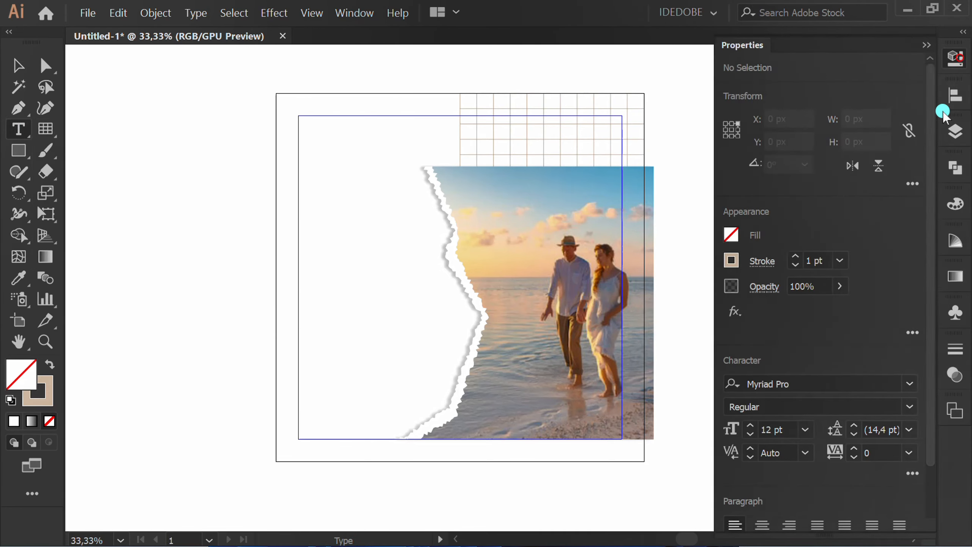
pyautogui.click(883, 383)
pyautogui.write('mon')
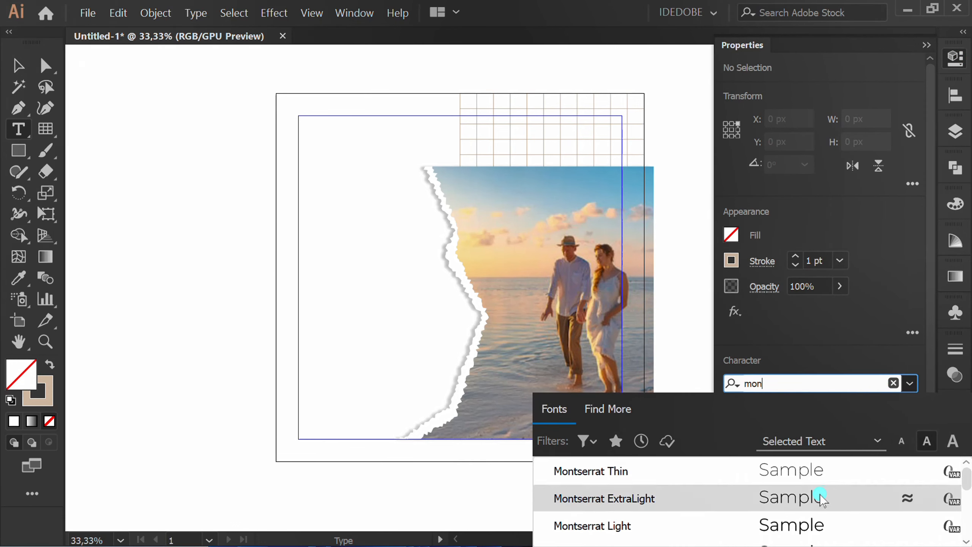
pyautogui.scroll(-1, 762, 506)
pyautogui.click(785, 505)
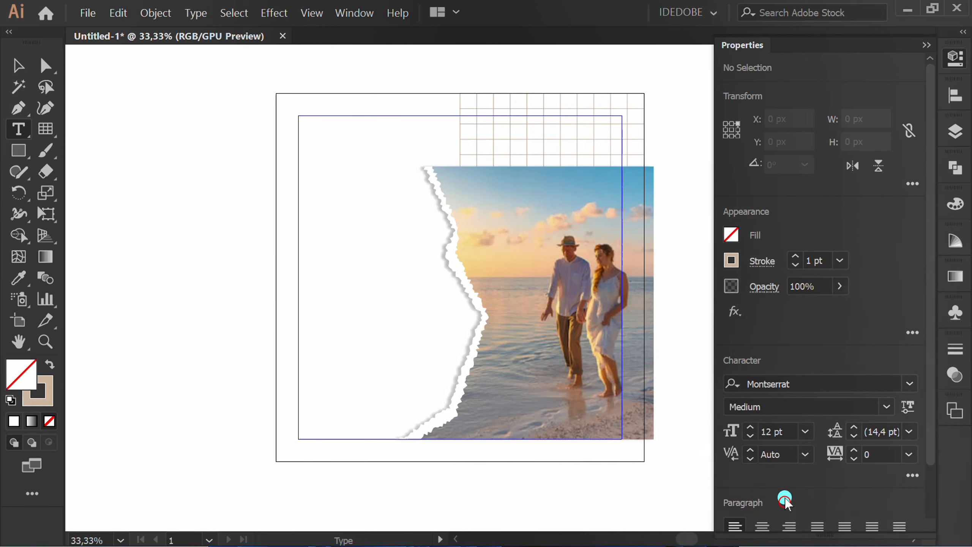
pyautogui.click(781, 431)
pyautogui.write('60')
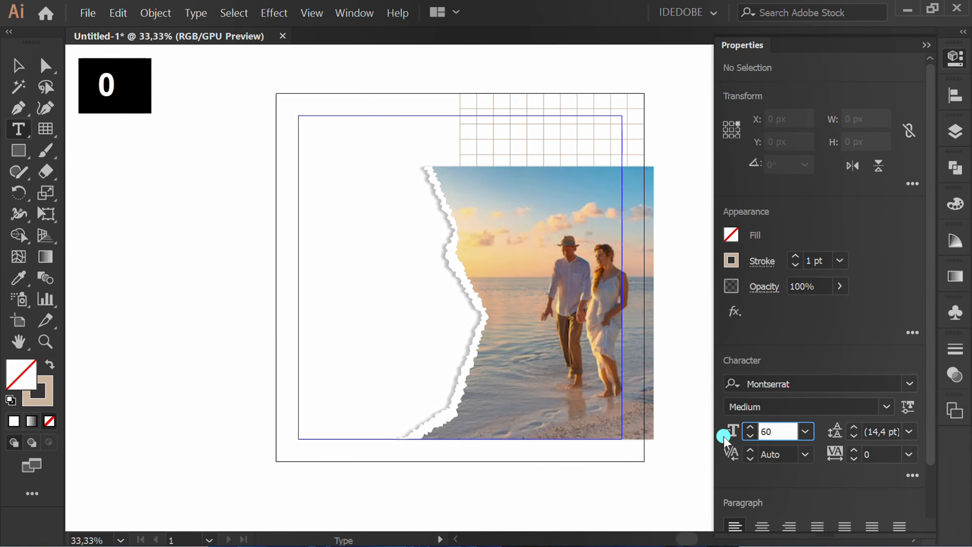
# Step: Add the two-line heading "Holiday Time" beside the photo and move it to the artboard's left margin guide
pyautogui.click(337, 190)
pyautogui.write('Hol')
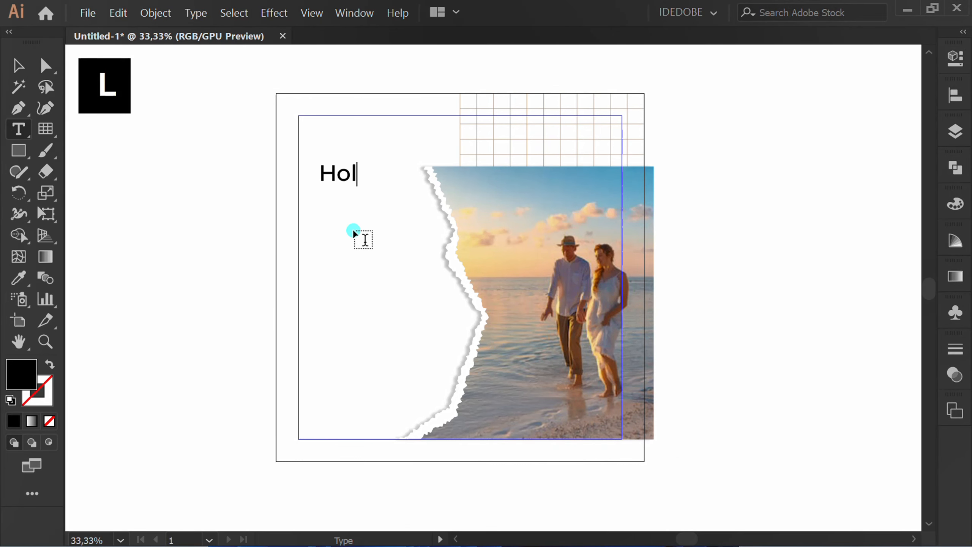
pyautogui.write('iday')
pyautogui.press('Return')
pyautogui.write('Time')
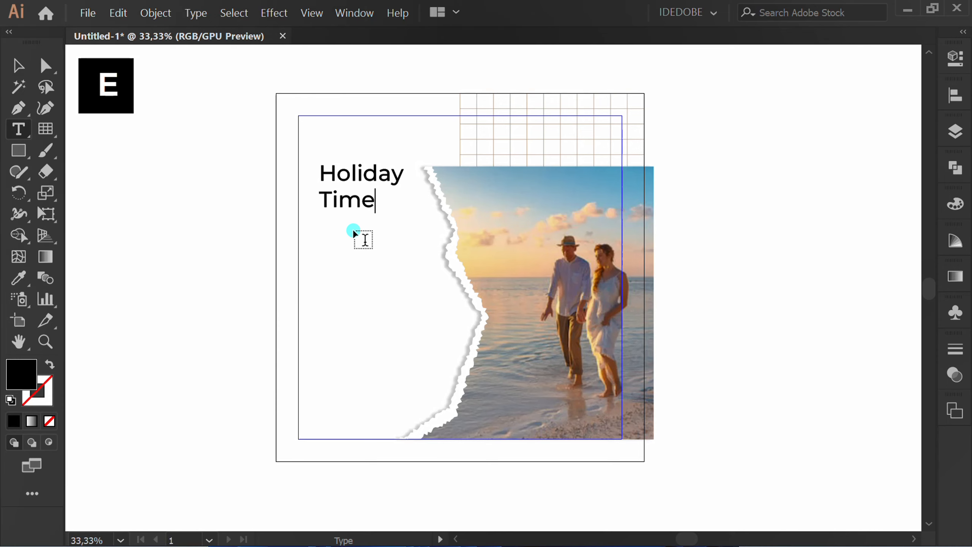
pyautogui.press('Escape')
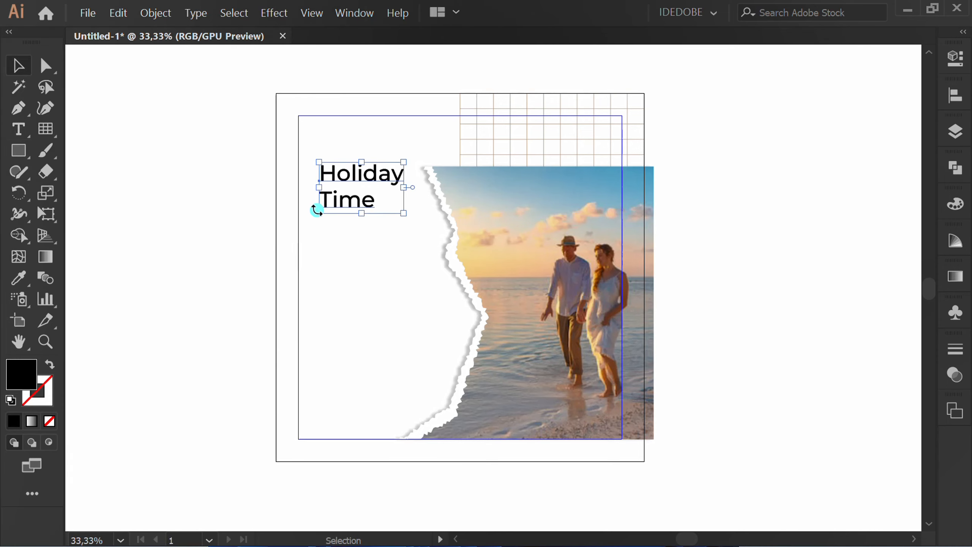
pyautogui.moveTo(331, 182); pyautogui.dragTo(307, 182)
pyautogui.click(242, 198)
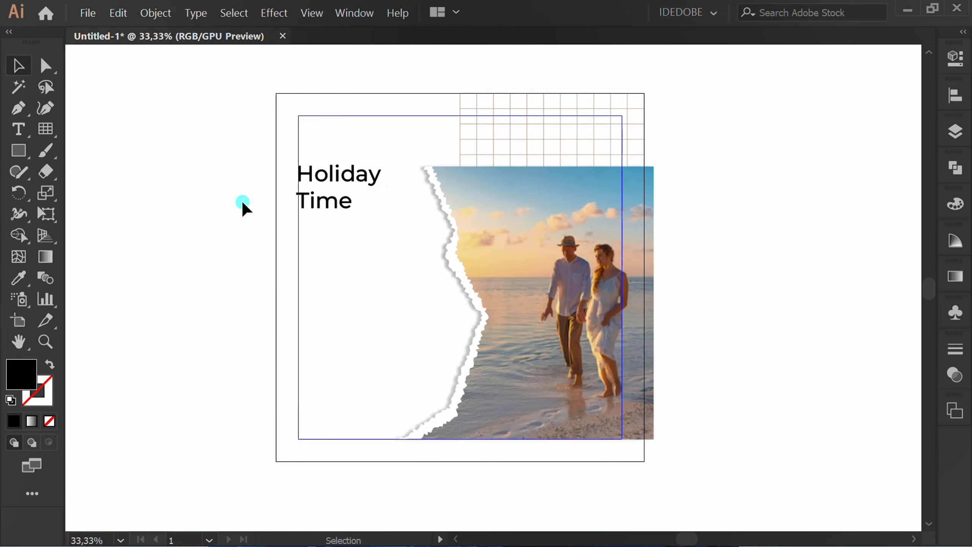
# Step: Add a Montserrat Regular 30 pt area text box below the heading, filled with Lorem ipsum placeholder text
pyautogui.click(18, 129)
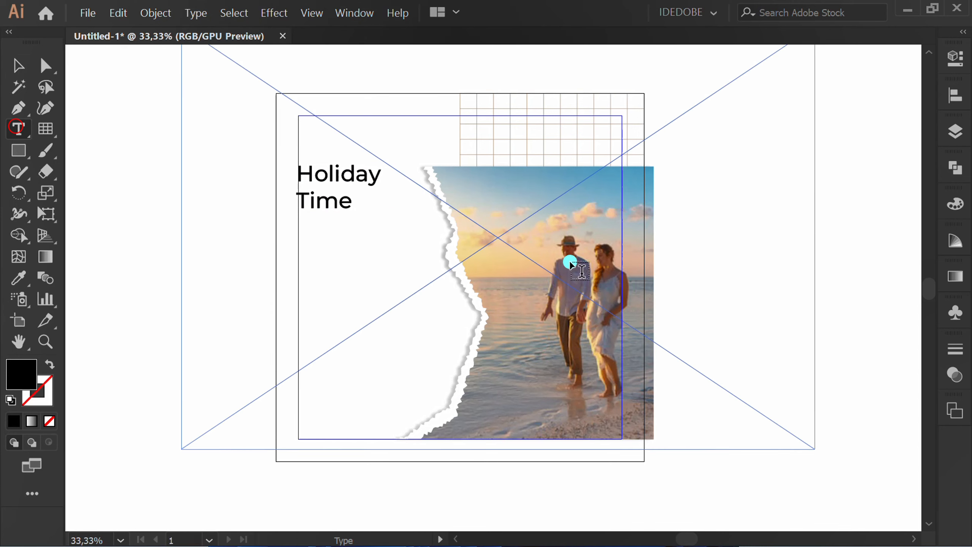
pyautogui.click(956, 58)
pyautogui.click(777, 432)
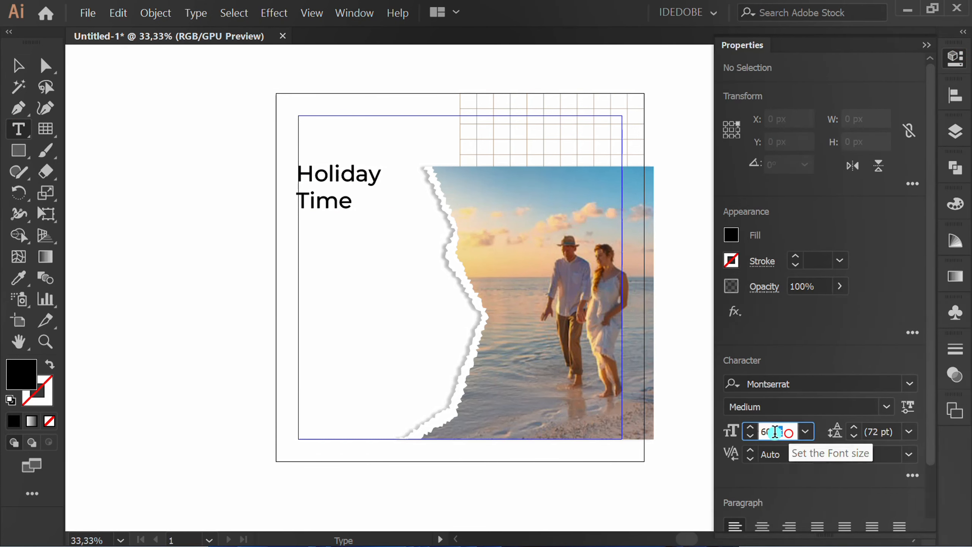
pyautogui.write('30')
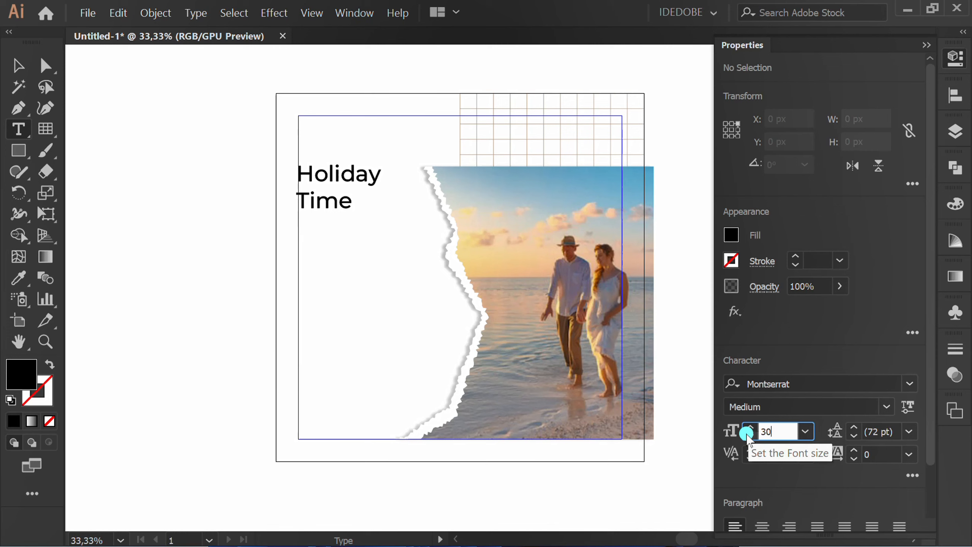
pyautogui.click(761, 494)
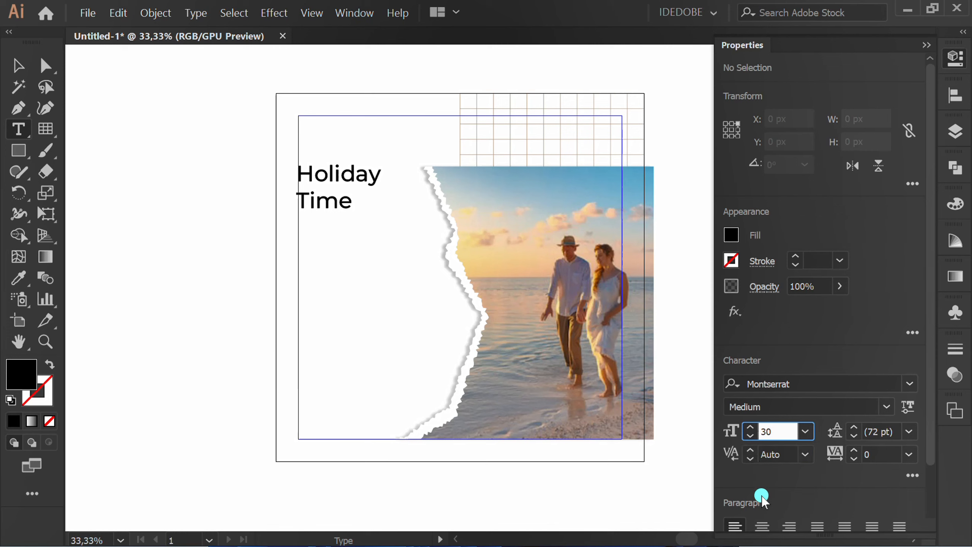
pyautogui.click(886, 405)
pyautogui.click(807, 111)
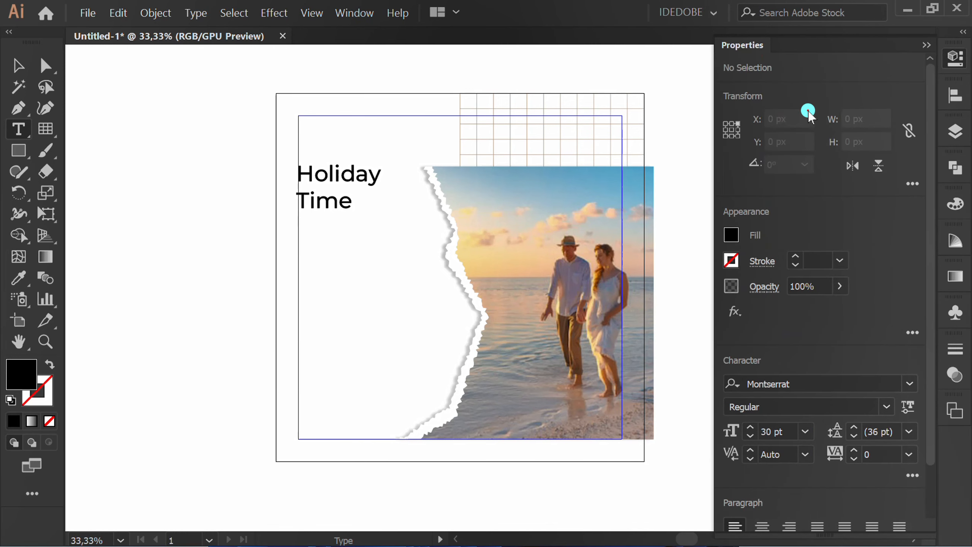
pyautogui.moveTo(299, 232); pyautogui.dragTo(433, 384)
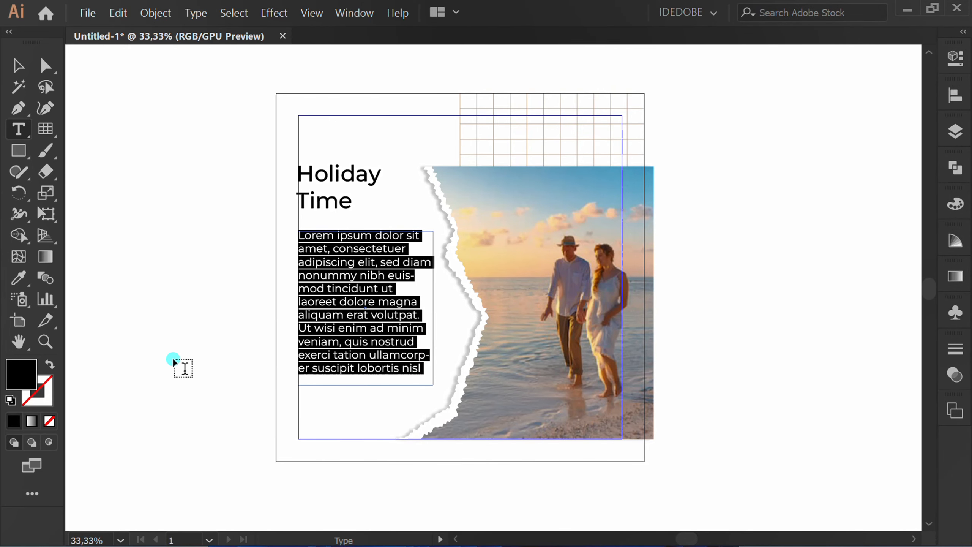
pyautogui.press('Escape')
pyautogui.click(195, 349)
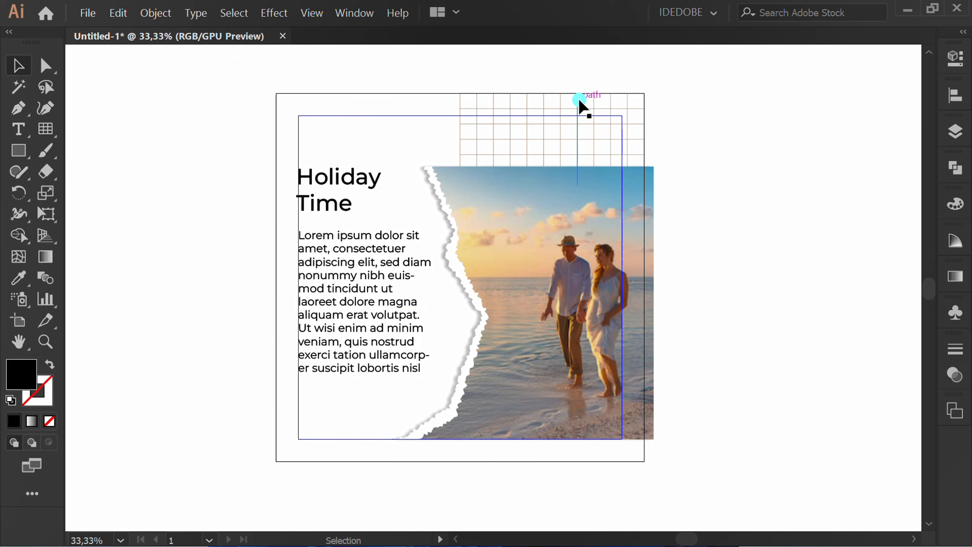
# Step: Duplicate the beige grid to the artboard's lower-left area, starting at the left margin and passing behind the photo
pyautogui.moveTo(576, 101); pyautogui.dragTo(415, 405)
pyautogui.press('alt')
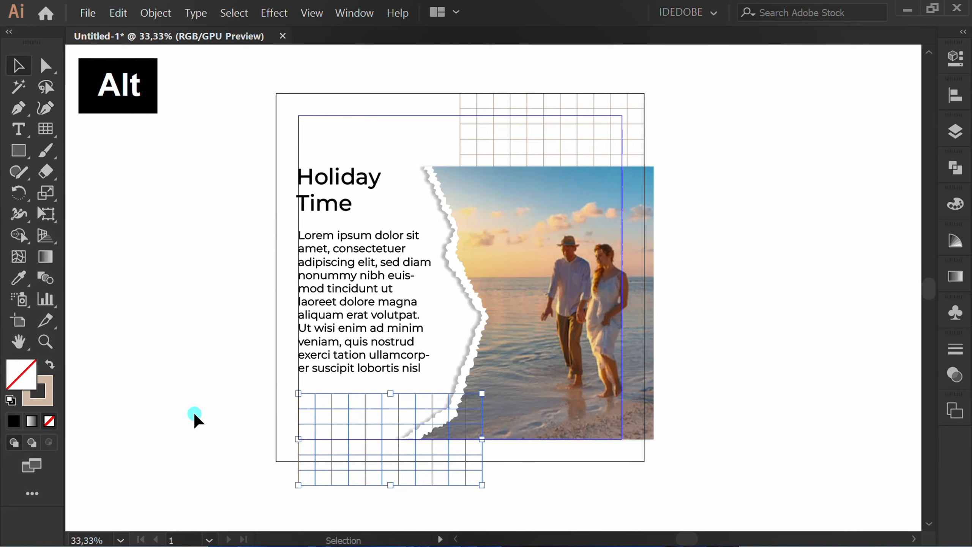
pyautogui.click(183, 412)
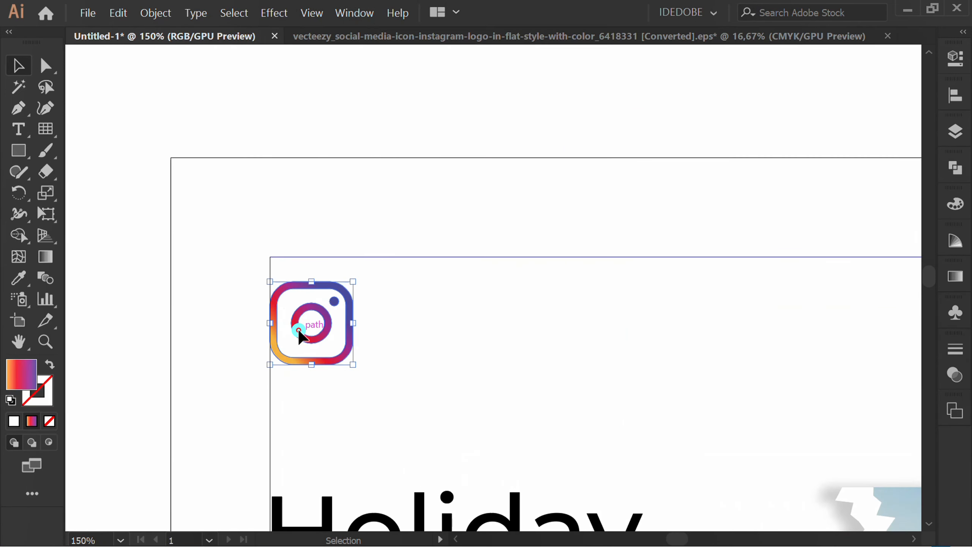
# Step: Nudge the Instagram icon upward towards the upper-left corner of the margin guides
pyautogui.click(299, 329)
pyautogui.press('Up')
pyautogui.press('Up')
pyautogui.press('Up')
pyautogui.press('Up')
pyautogui.press('Up')
pyautogui.press('Up')
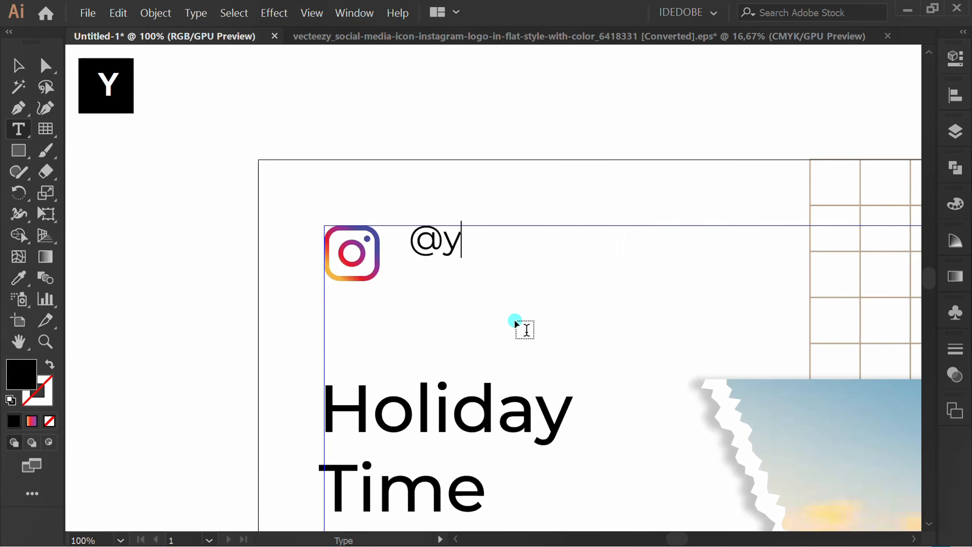
pyautogui.write('ouraccounnt')
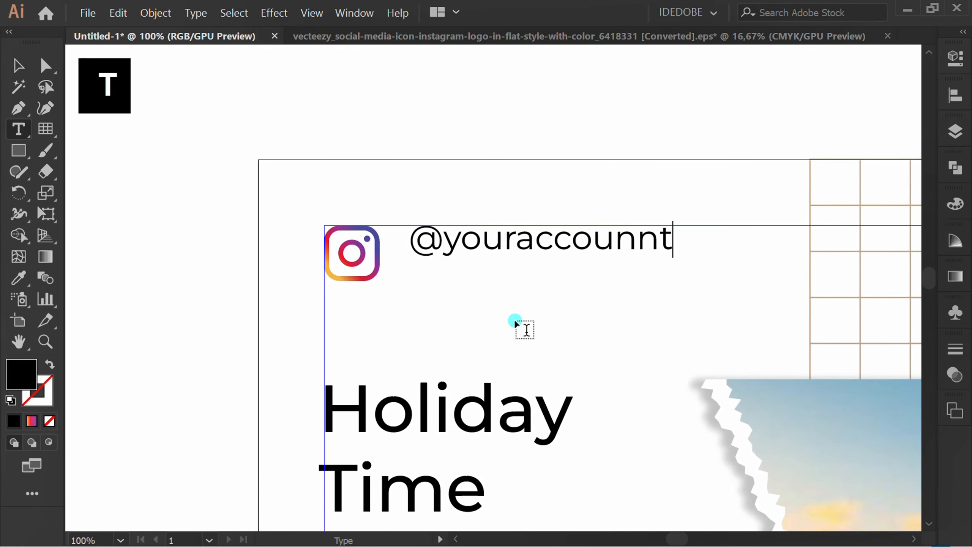
pyautogui.press('BackSpace')
pyautogui.press('BackSpace')
pyautogui.write('t')
pyautogui.press('Escape')
pyautogui.moveTo(428, 258); pyautogui.dragTo(412, 272)
pyautogui.click(179, 317)
# Step: Increase the leading of the Lorem ipsum paragraph to 44 pt
pyautogui.hotkey('ctrl', '-')
pyautogui.hotkey('ctrl', '-')
pyautogui.hotkey('ctrl', '-')
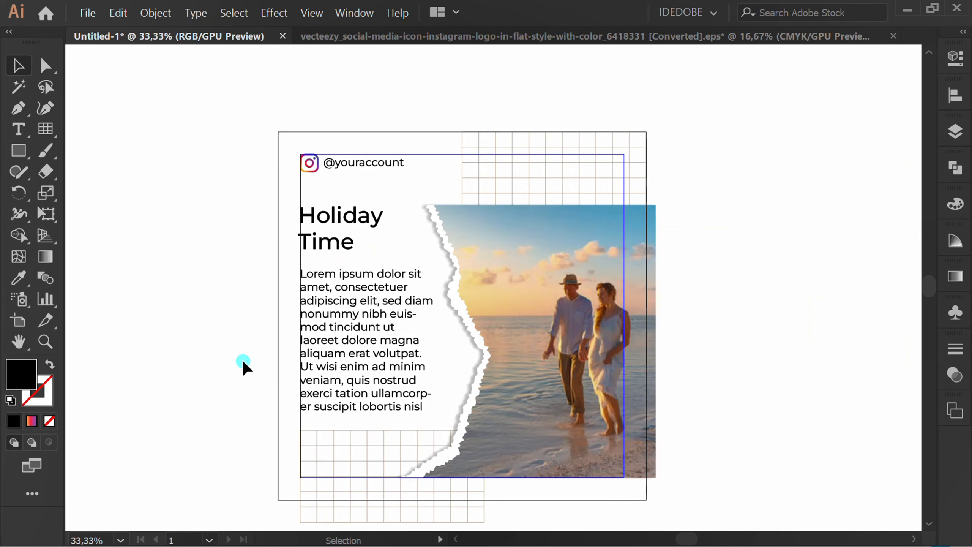
pyautogui.click(329, 354)
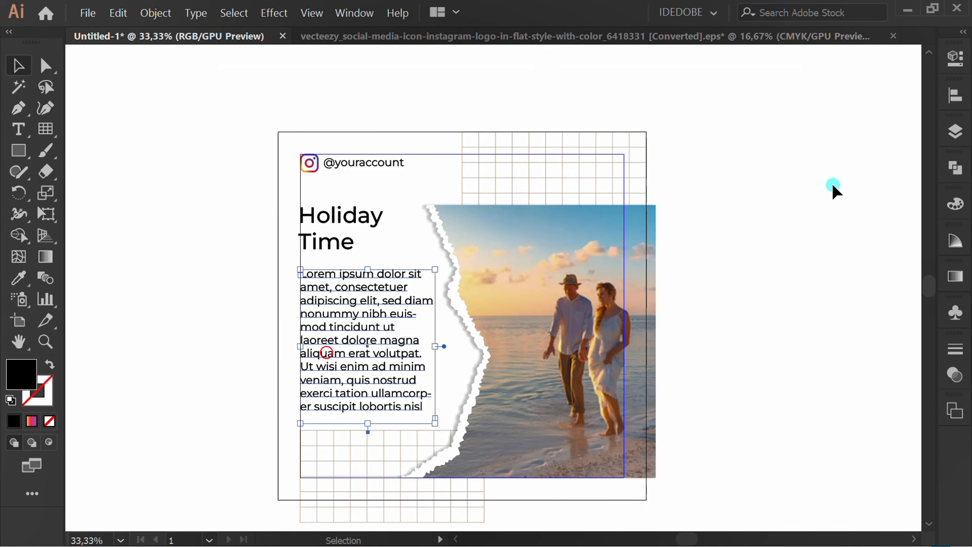
pyautogui.click(959, 54)
pyautogui.scroll(1, 882, 434)
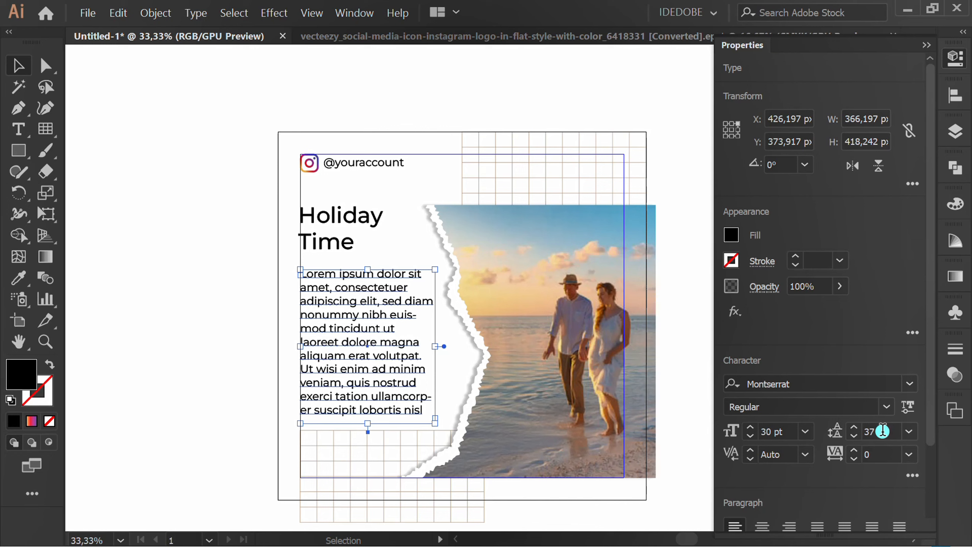
pyautogui.scroll(5, 881, 433)
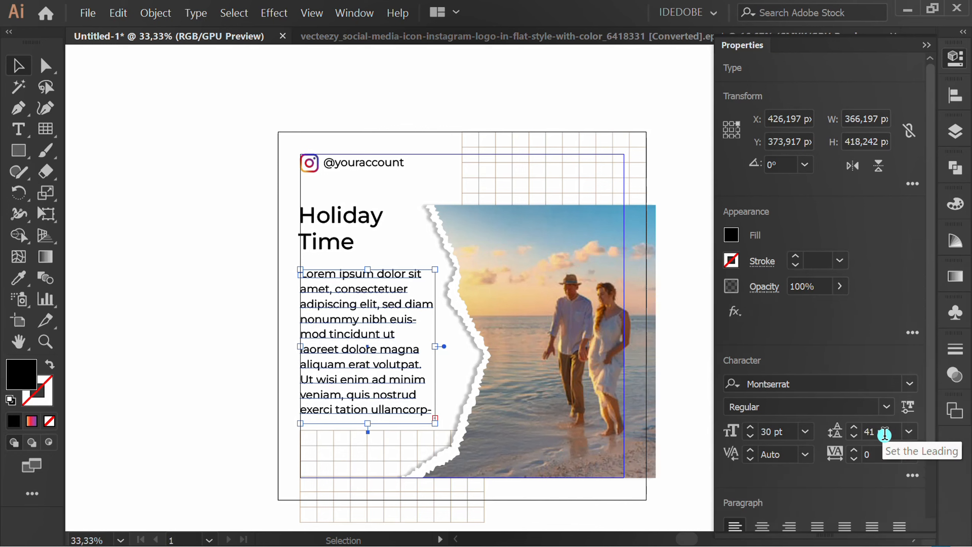
pyautogui.scroll(1, 884, 434)
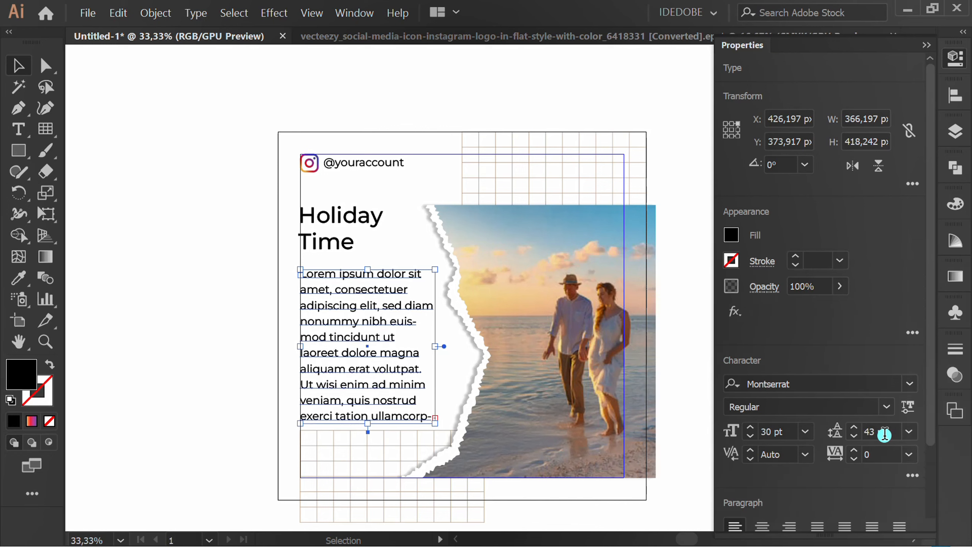
pyautogui.scroll(2, 884, 434)
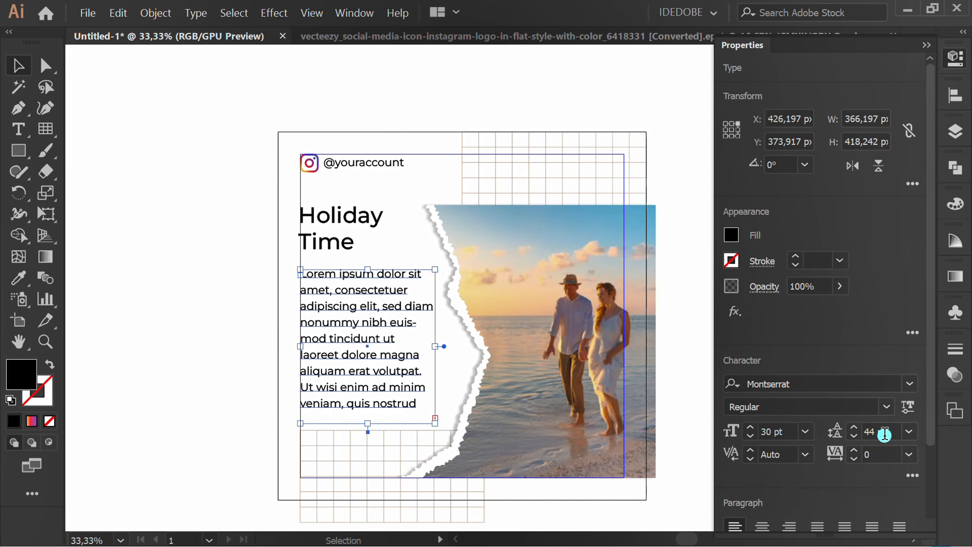
pyautogui.click(92, 303)
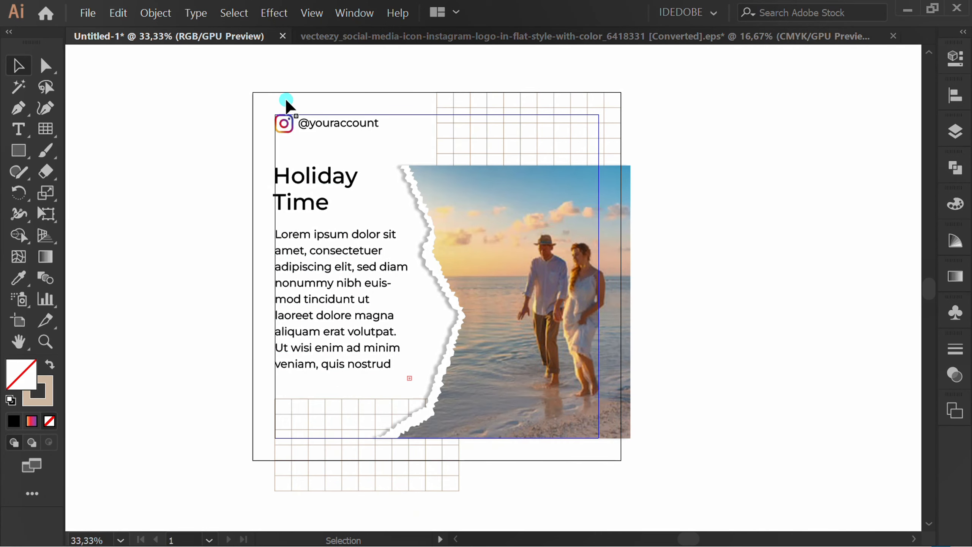
# Step: Turn on Trim View to preview the design cropped to the artboard without guides
pyautogui.click(311, 13)
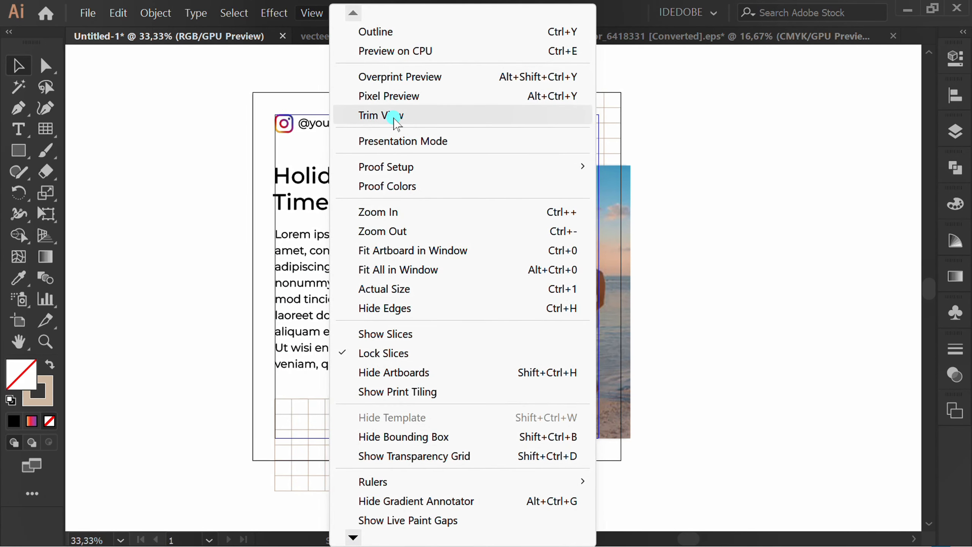
pyautogui.click(409, 117)
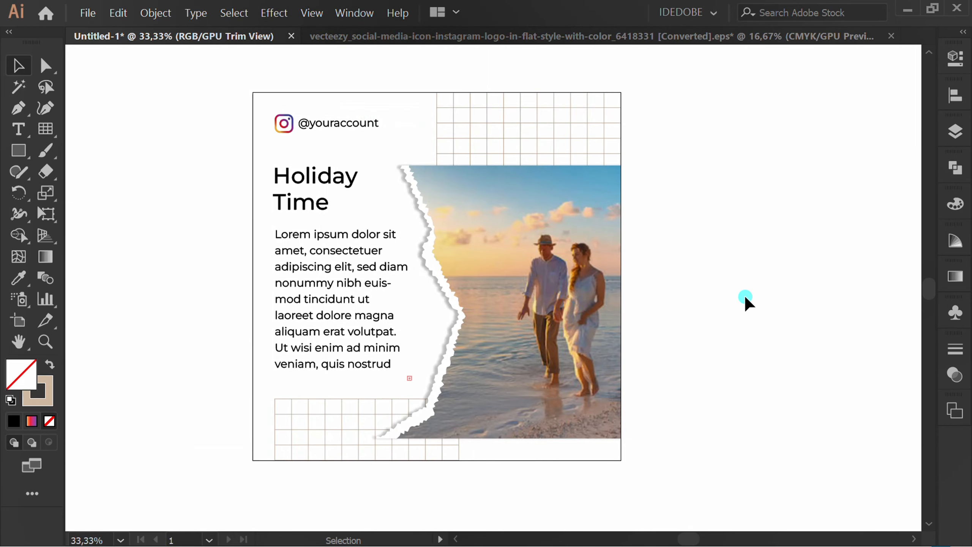